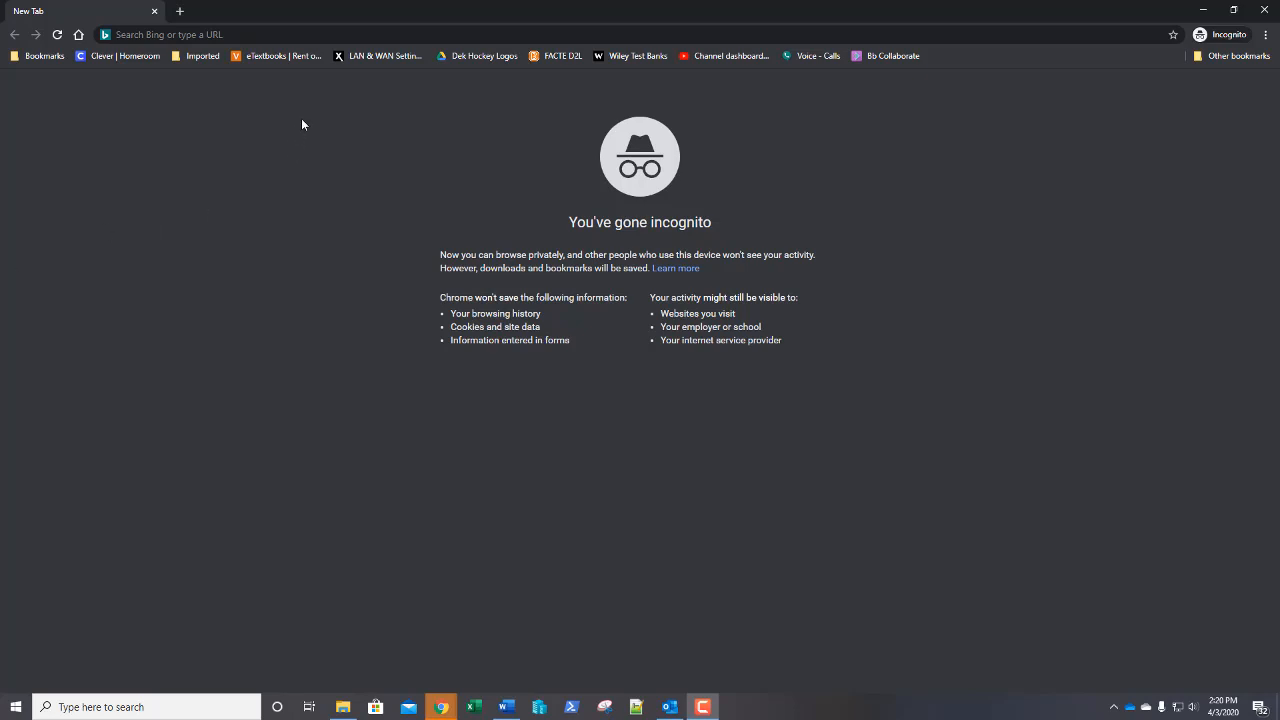
Go to aceitlab.com by typing 'ac' in Chrome's address bar and accepting the suggestion
{"action": "left_click", "coordinate": [316, 36]}
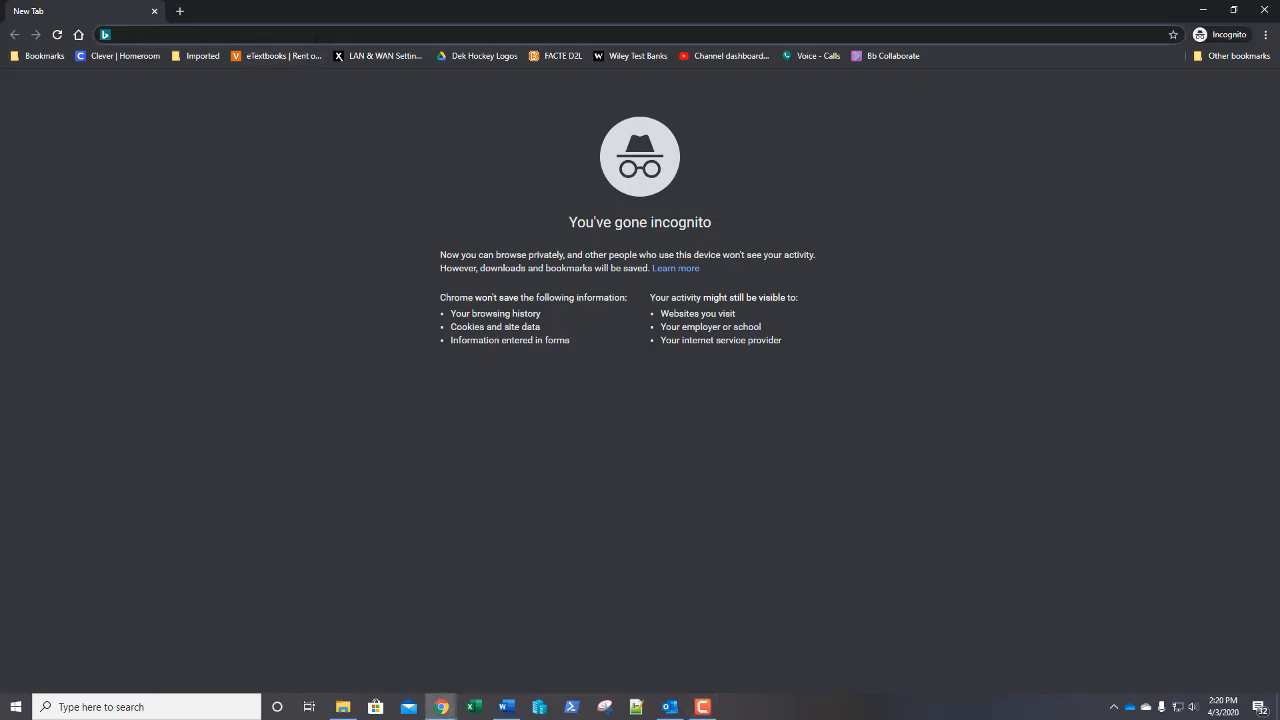
{"action": "type", "text": "ac"}
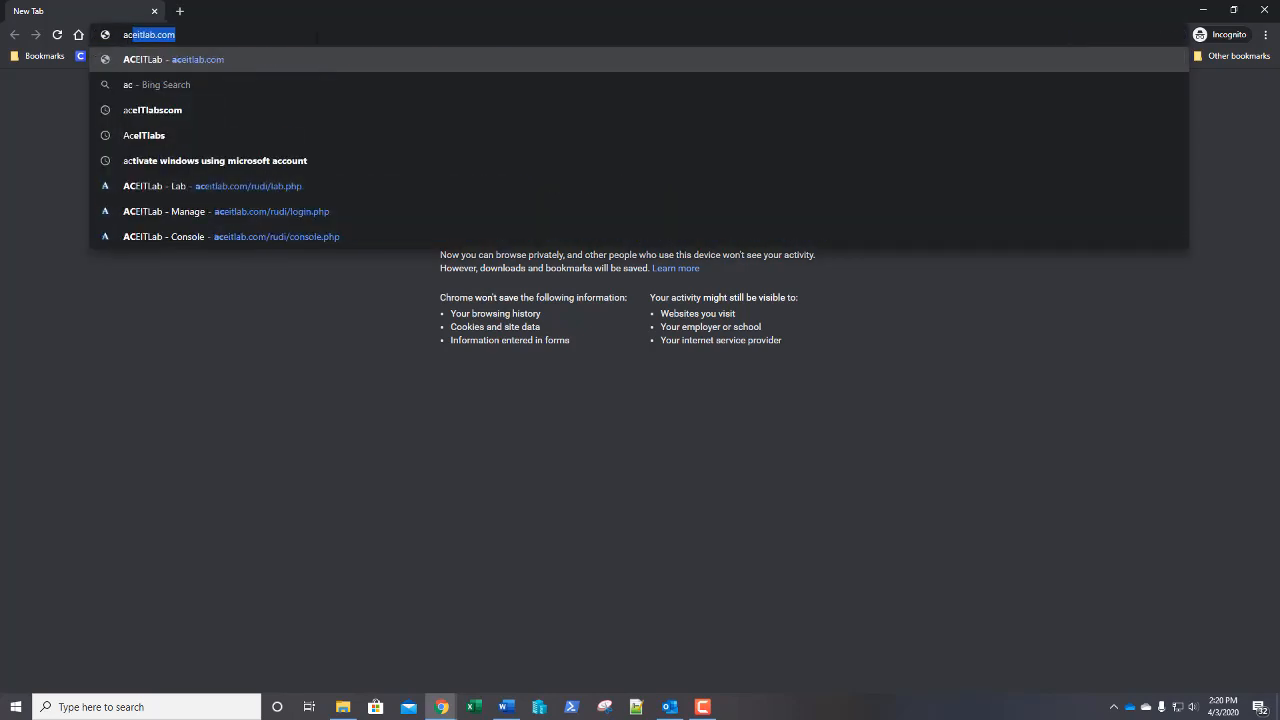
{"action": "key", "text": "Return"}
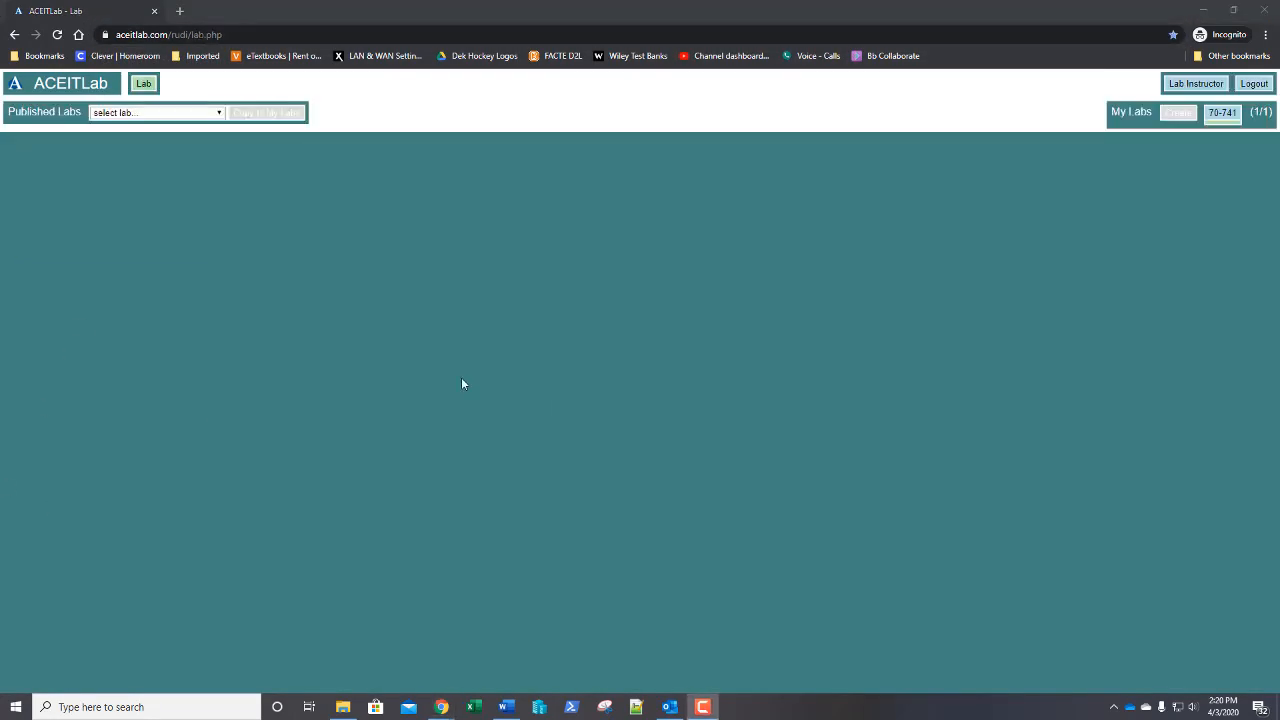
Open the 70-741 lab, power on LON-DC1, and open its console
{"action": "left_click", "coordinate": [1222, 112]}
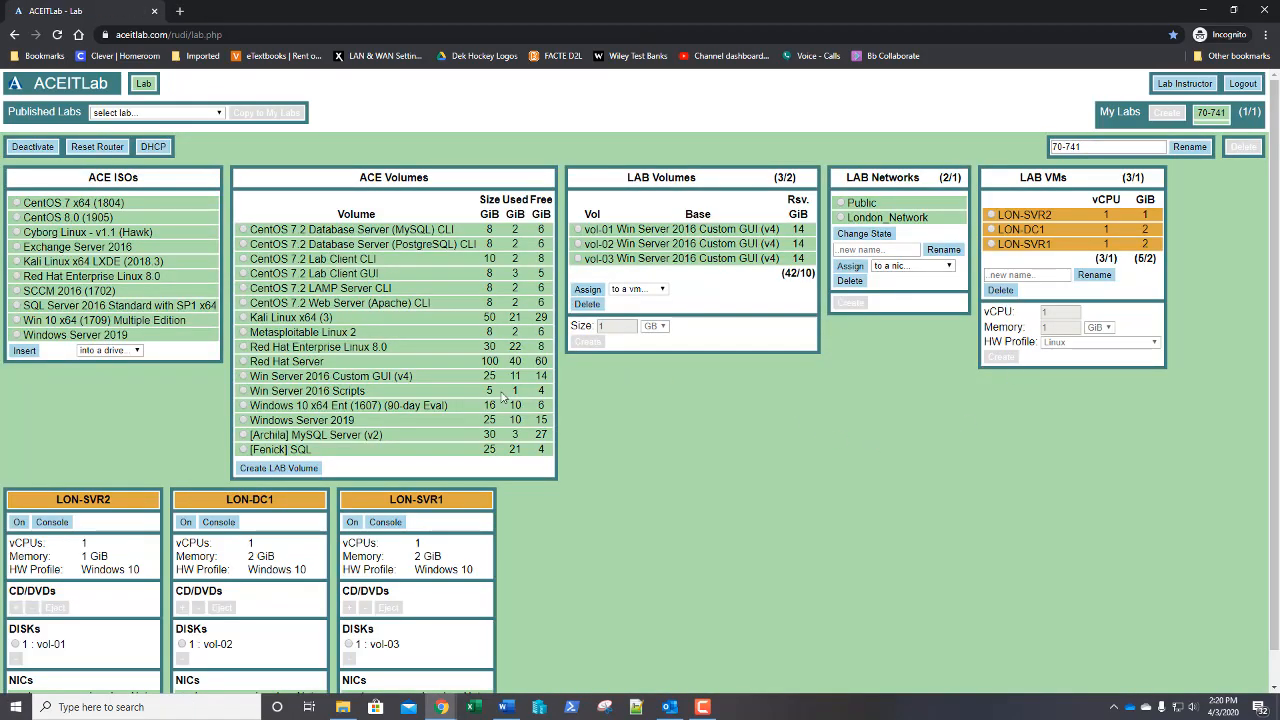
{"action": "scroll", "coordinate": [645, 492], "scroll_direction": "down", "scroll_amount": 1}
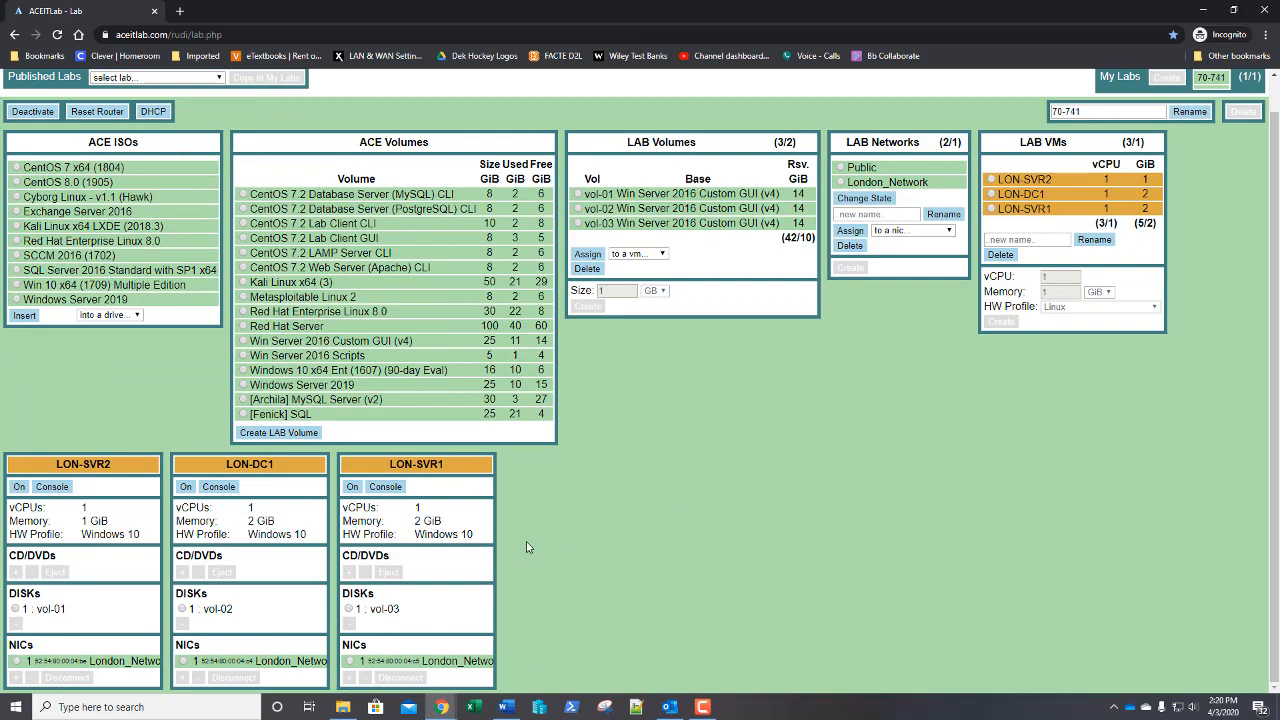
{"action": "left_click", "coordinate": [185, 488]}
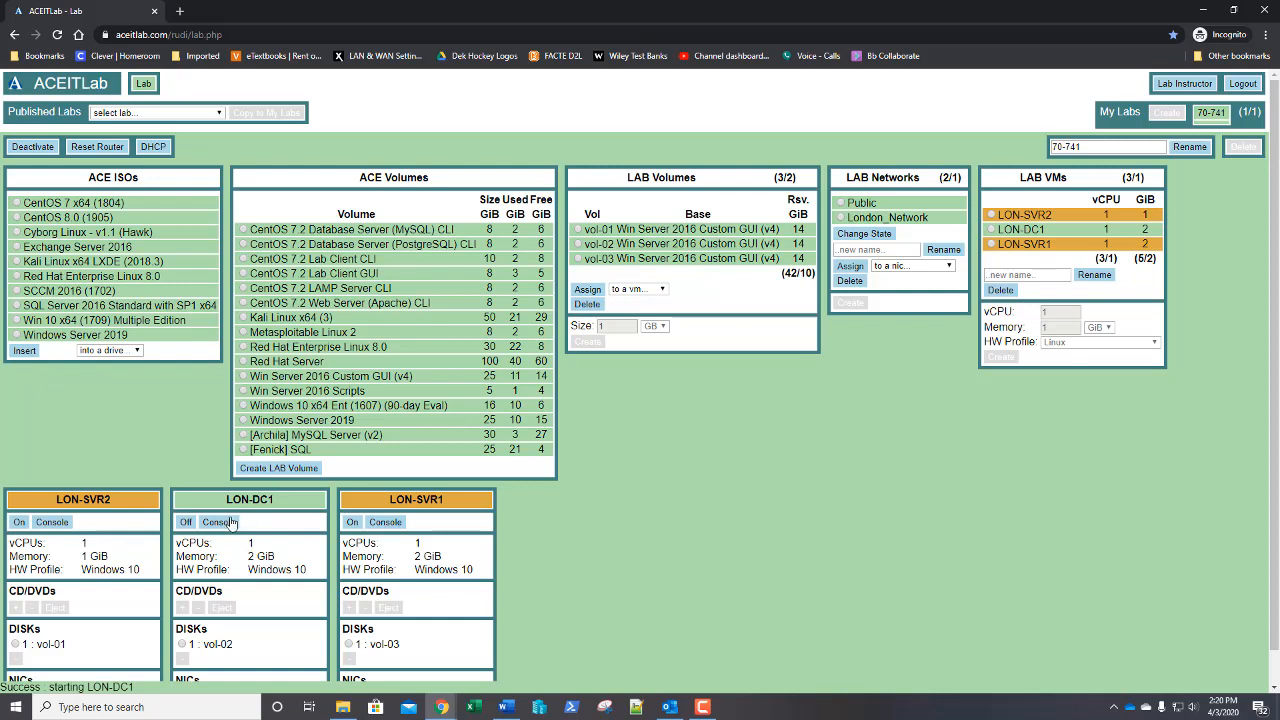
{"action": "left_click", "coordinate": [304, 470]}
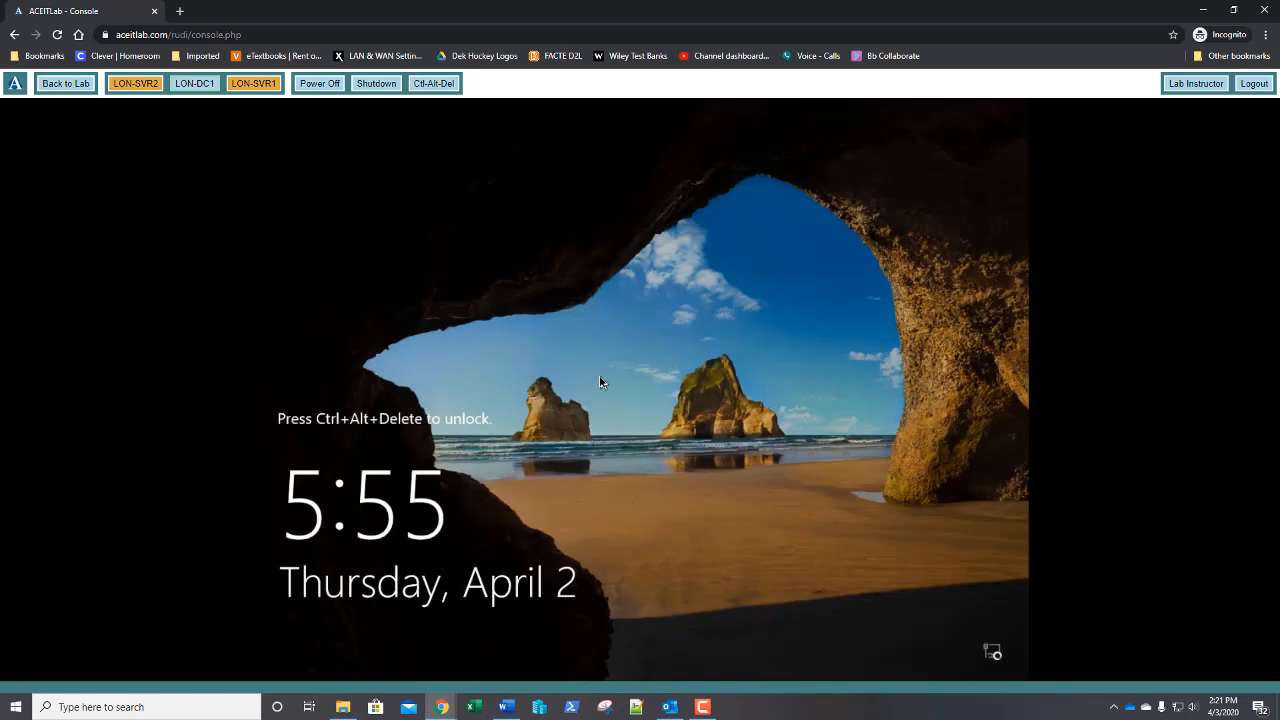
Send Ctrl-Alt-Del to LON-DC1 and sign in with the administrator password
{"action": "left_click", "coordinate": [440, 86]}
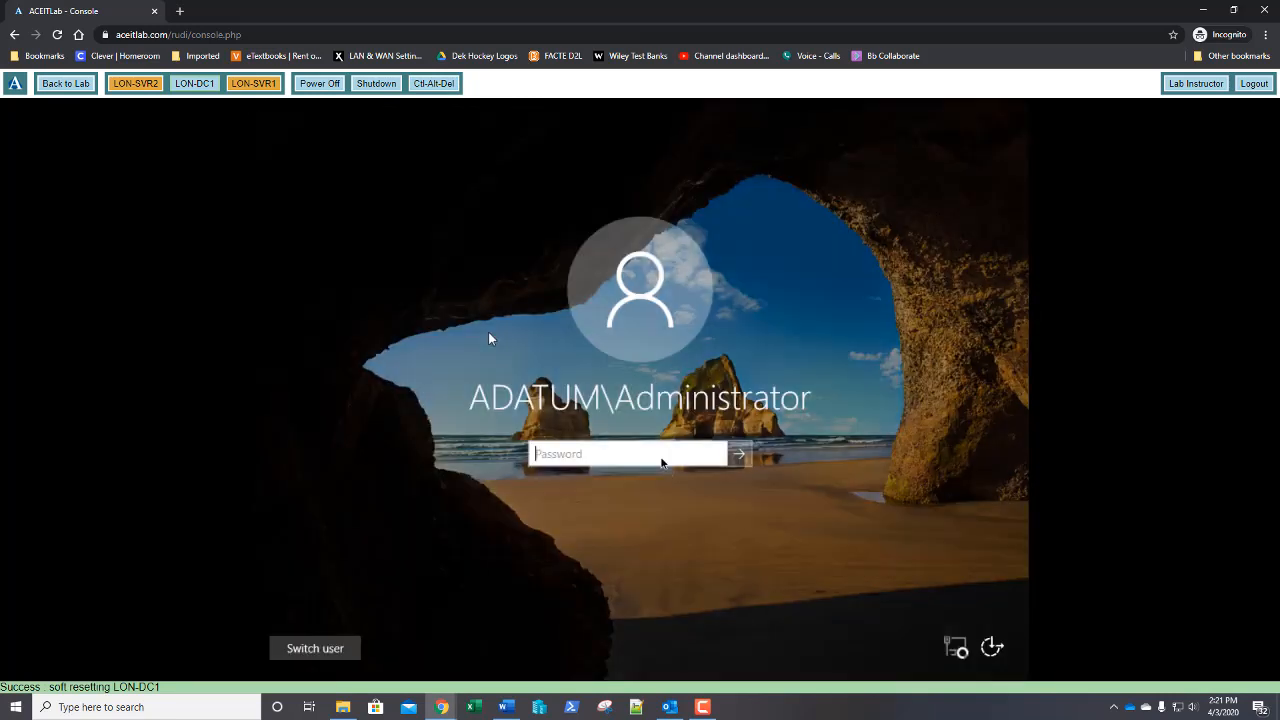
{"action": "type", "text": "••"}
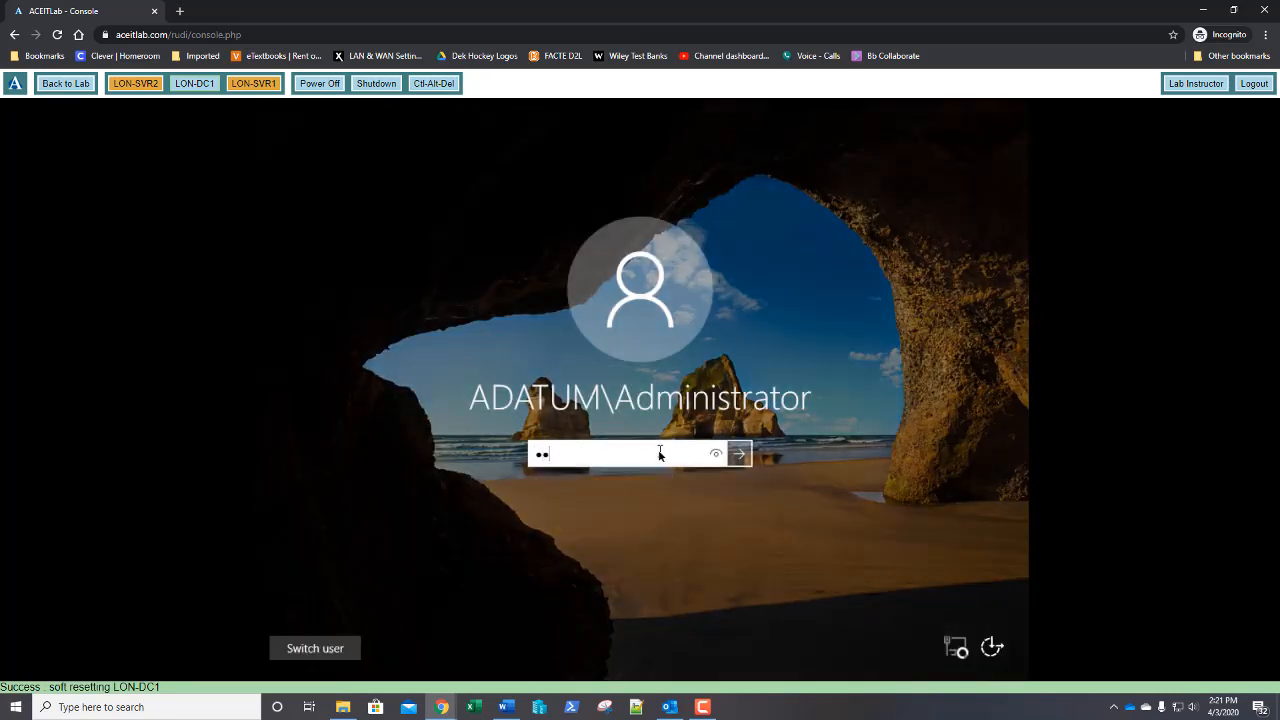
{"action": "type", "text": "••••••"}
{"action": "key", "text": "Return"}
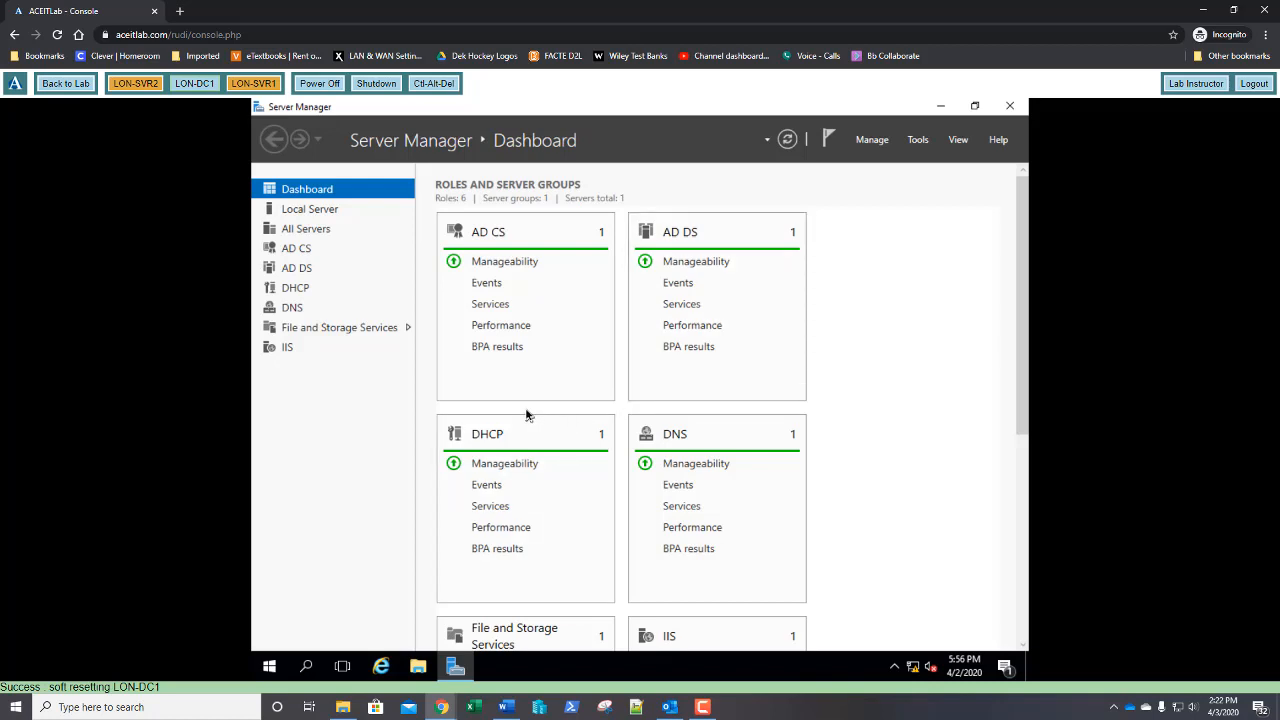
Start Add Roles and Features for LON-DC1 and select Network Policy and Access Services with its tools
{"action": "left_click", "coordinate": [870, 145]}
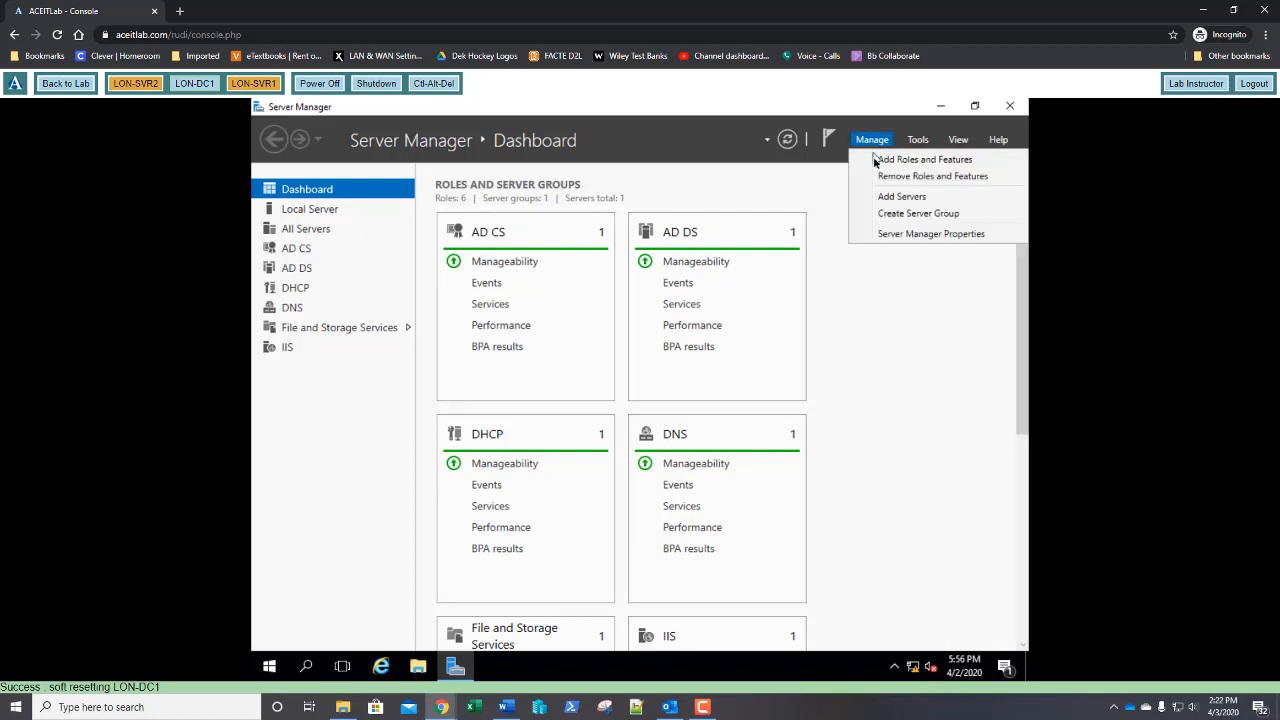
{"action": "left_click", "coordinate": [875, 160]}
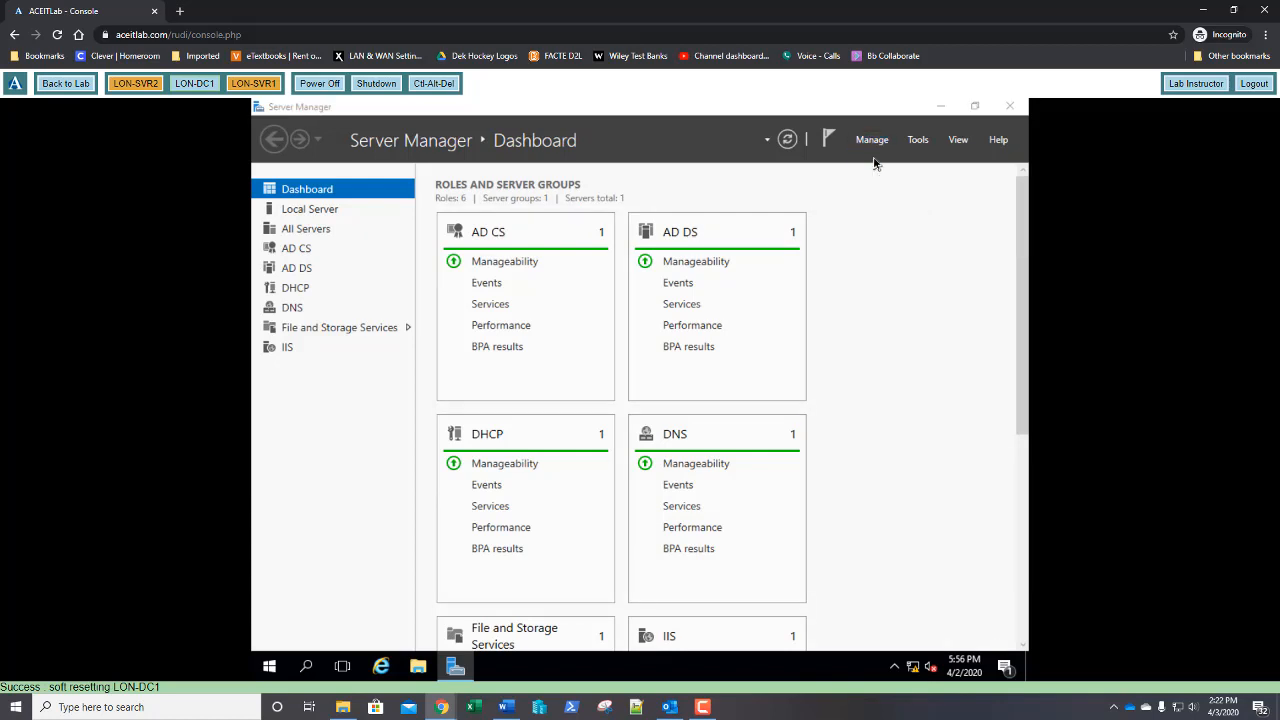
{"action": "left_click", "coordinate": [783, 626]}
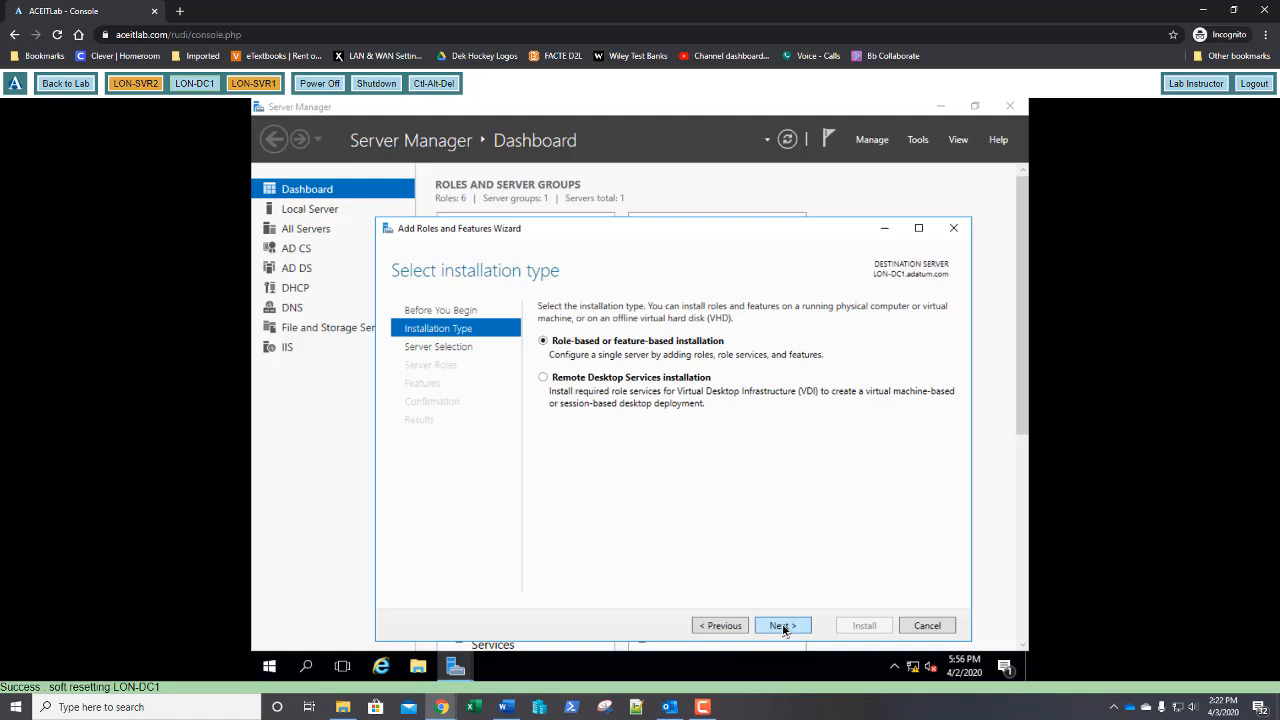
{"action": "left_click", "coordinate": [783, 626]}
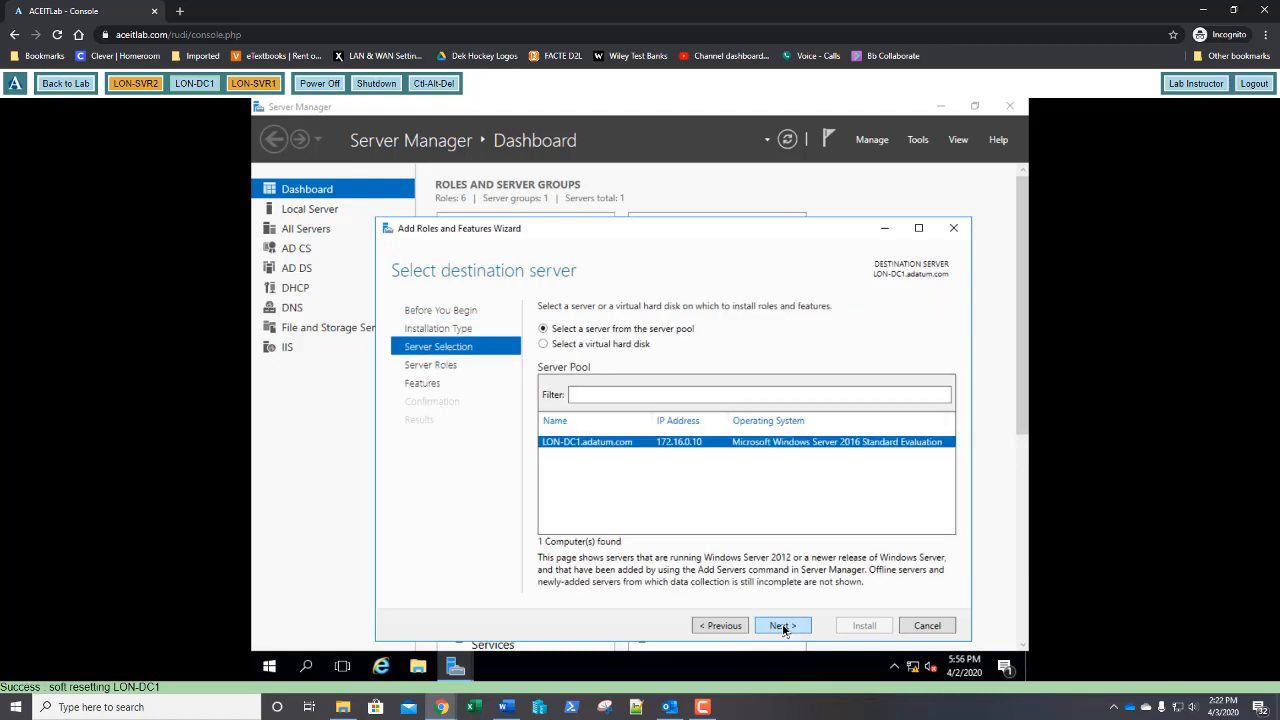
{"action": "left_click", "coordinate": [783, 626]}
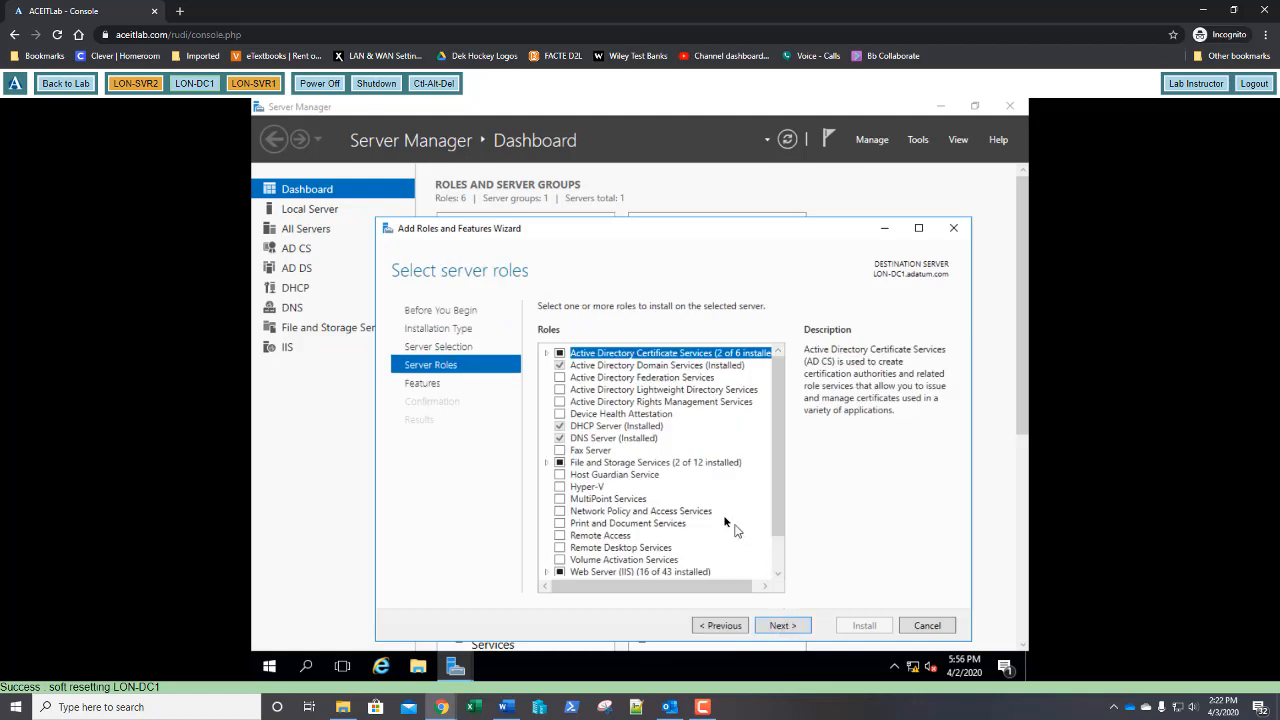
{"action": "left_click", "coordinate": [563, 515]}
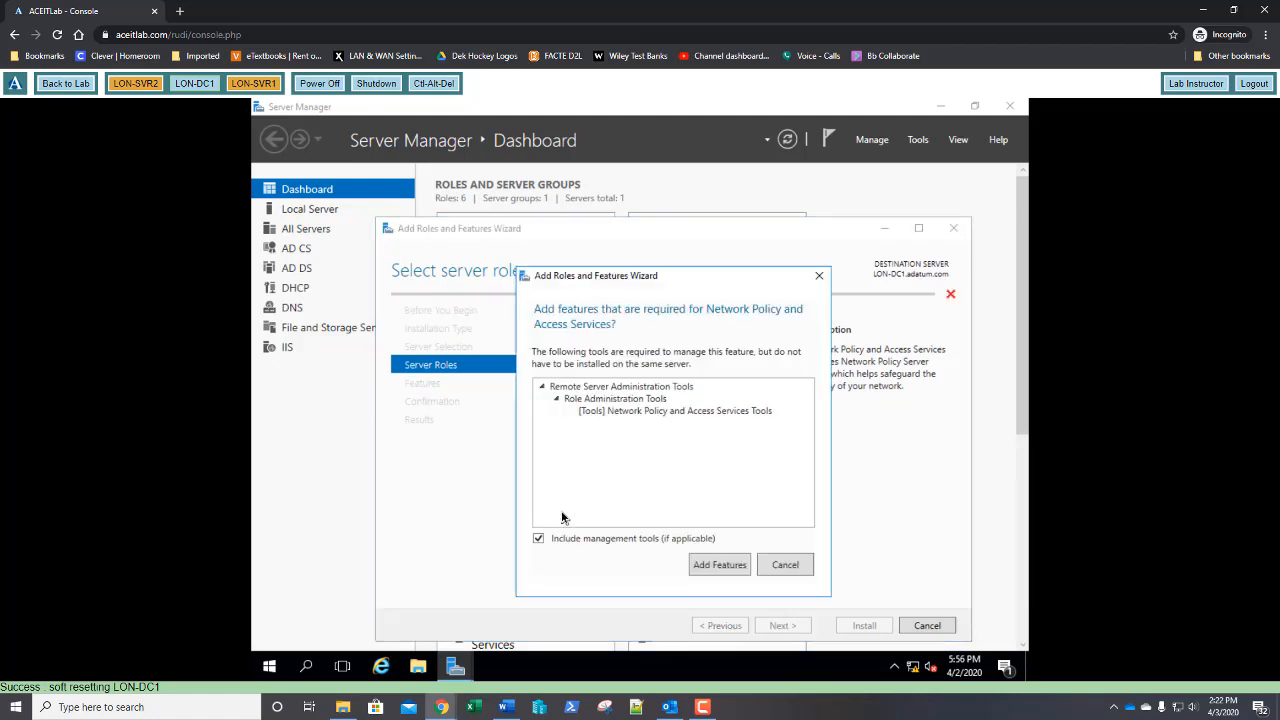
{"action": "left_click", "coordinate": [721, 568]}
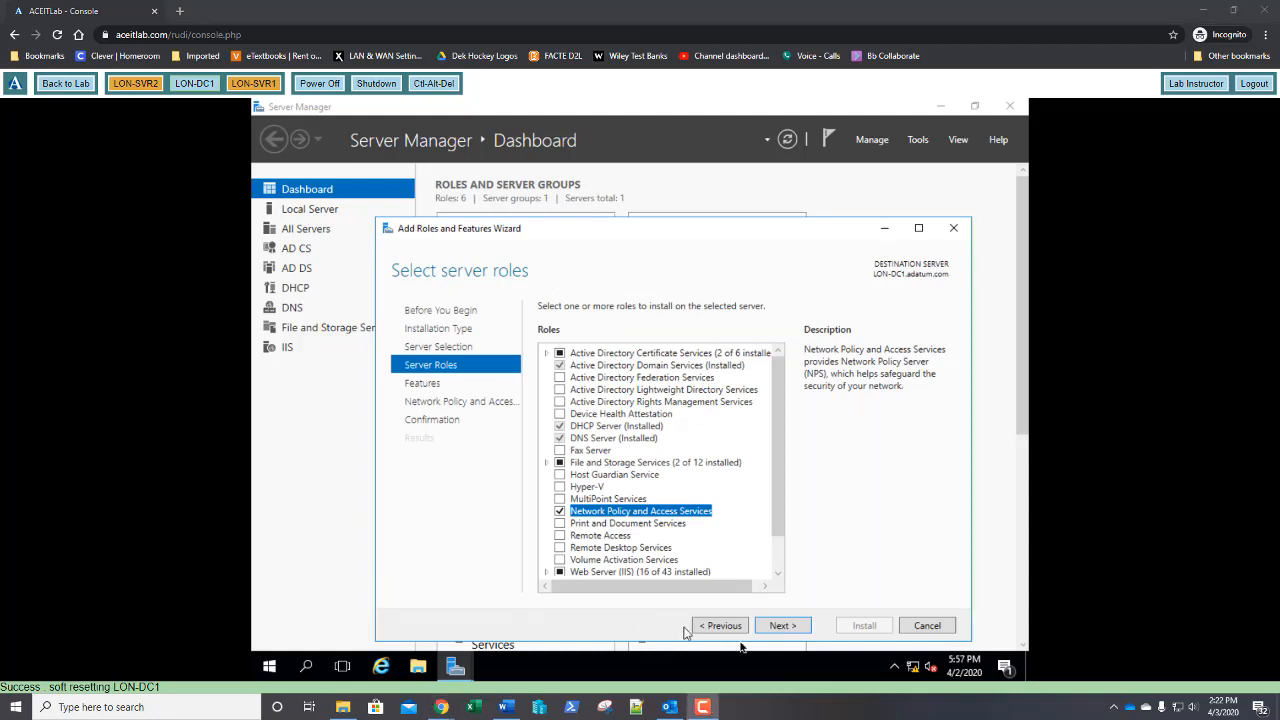
Skip extra features, install the NPAS role, and close the finished wizard
{"action": "left_click", "coordinate": [800, 630]}
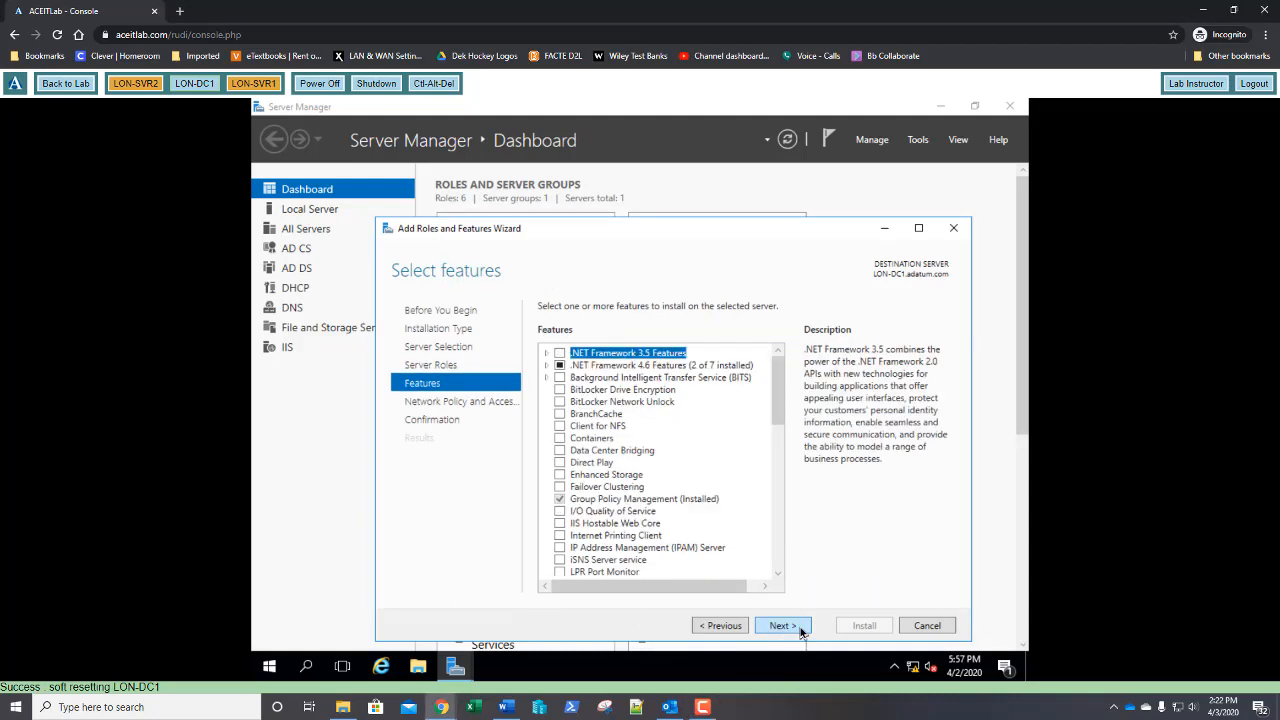
{"action": "left_click", "coordinate": [800, 630]}
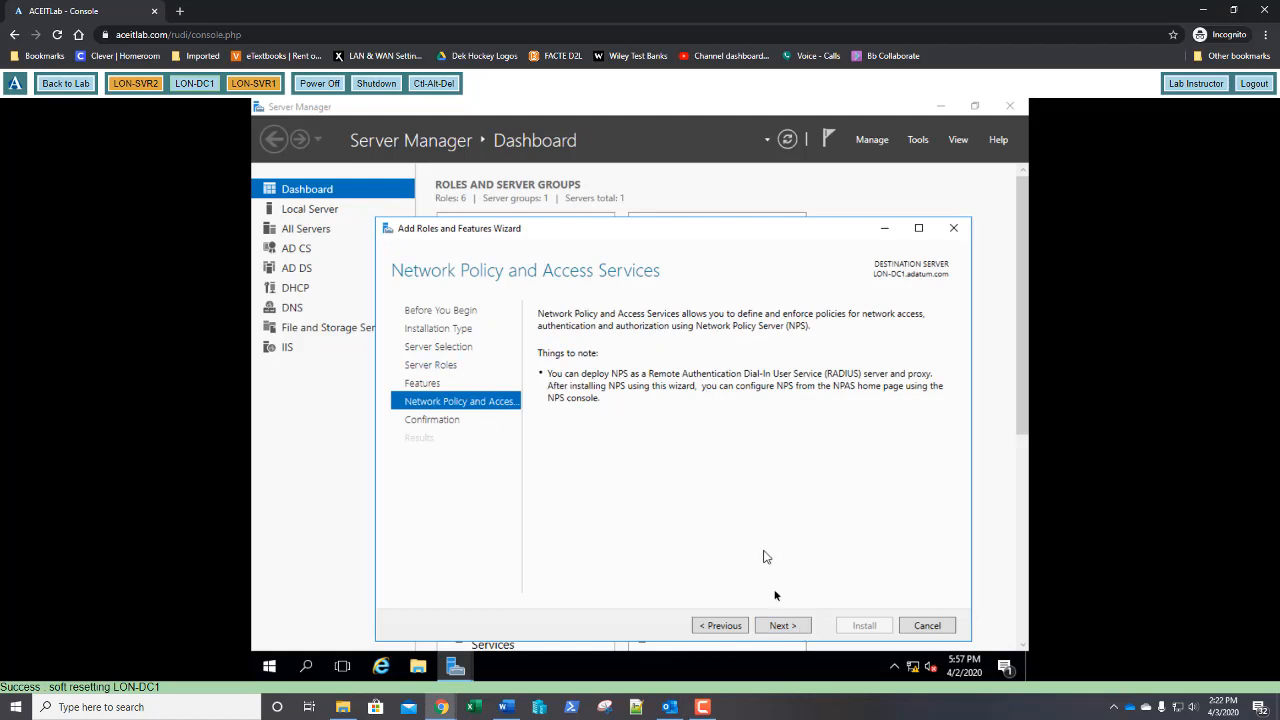
{"action": "left_click", "coordinate": [785, 627]}
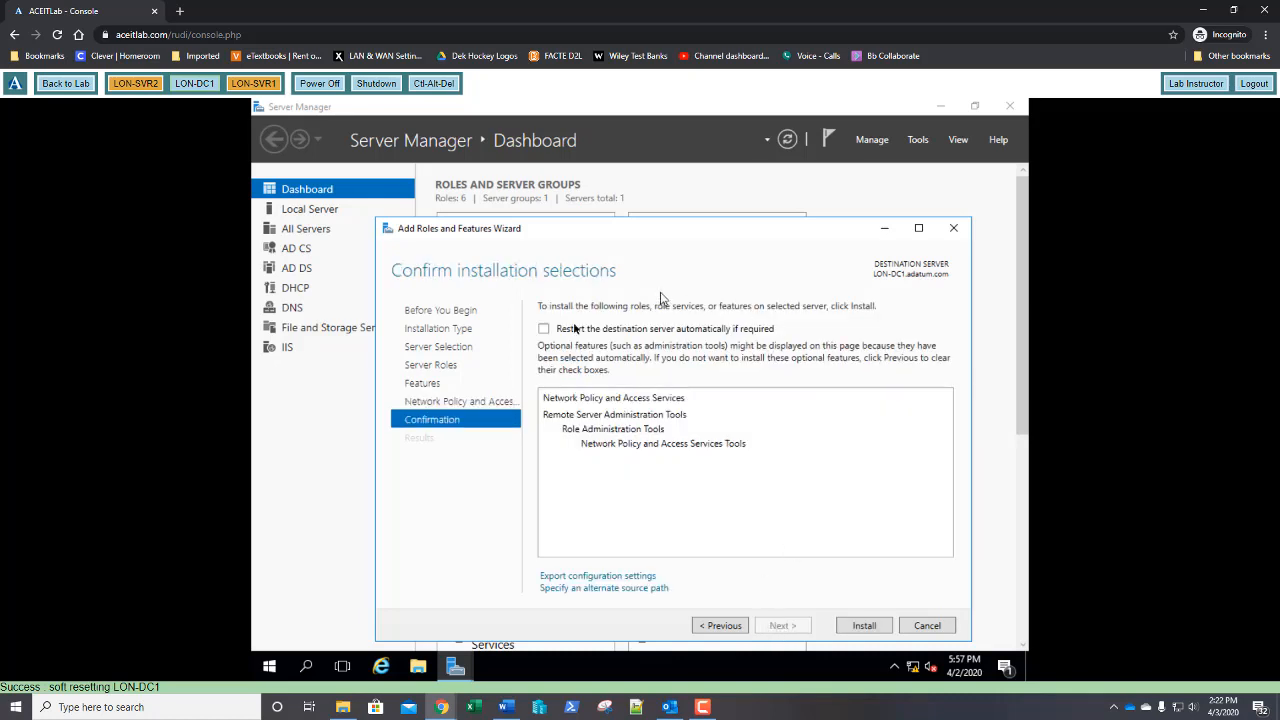
{"action": "left_click", "coordinate": [864, 627]}
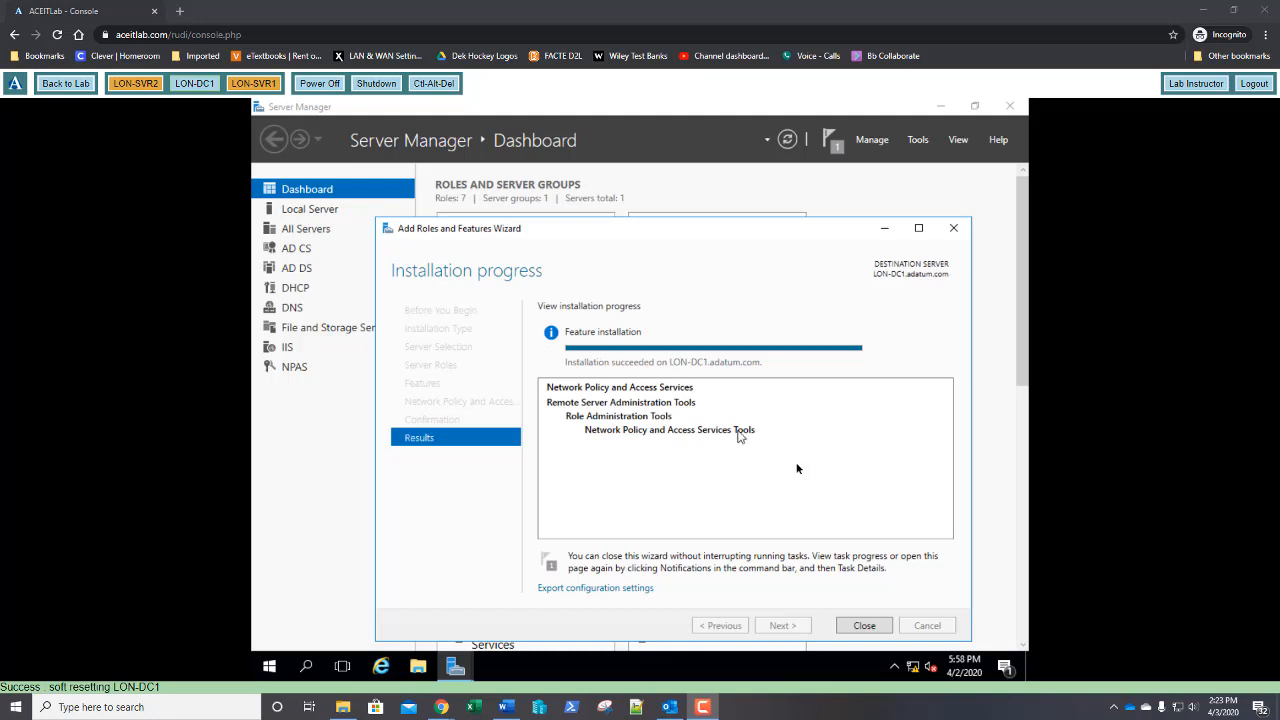
{"action": "left_click", "coordinate": [864, 627]}
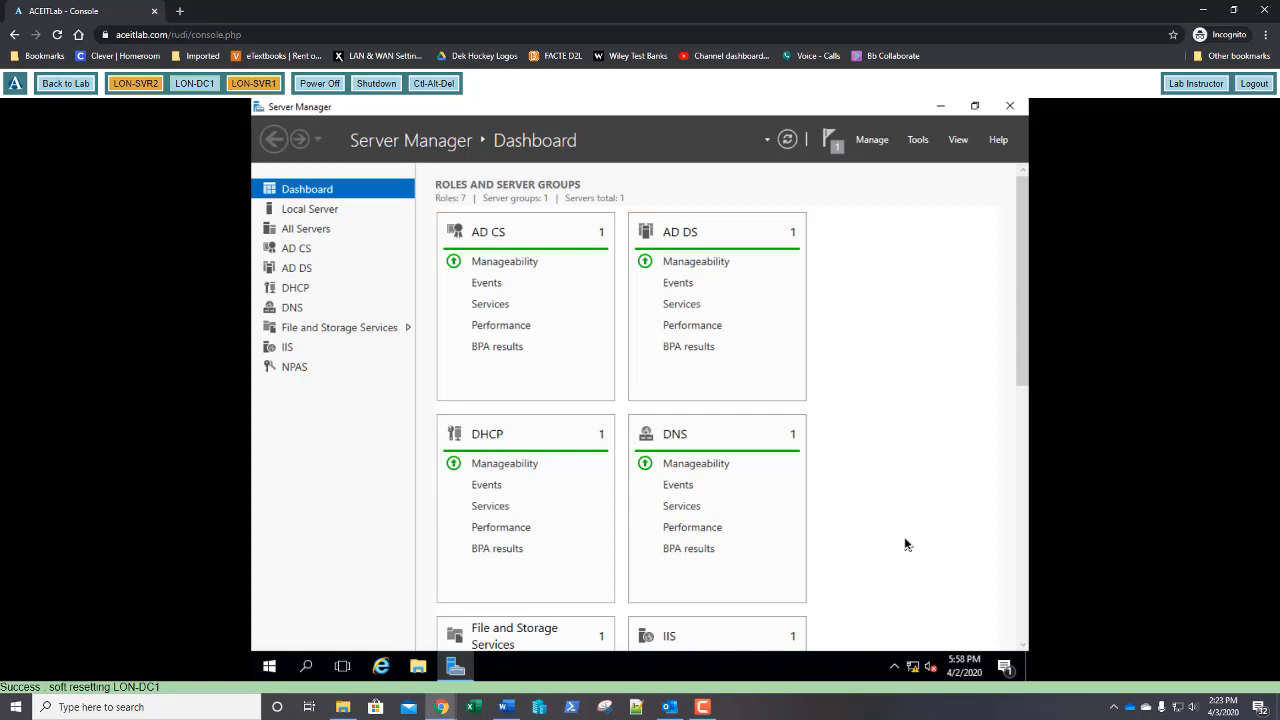
Open the Network Policy Server console maximized and expand RADIUS Clients and Servers
{"action": "left_click", "coordinate": [917, 142]}
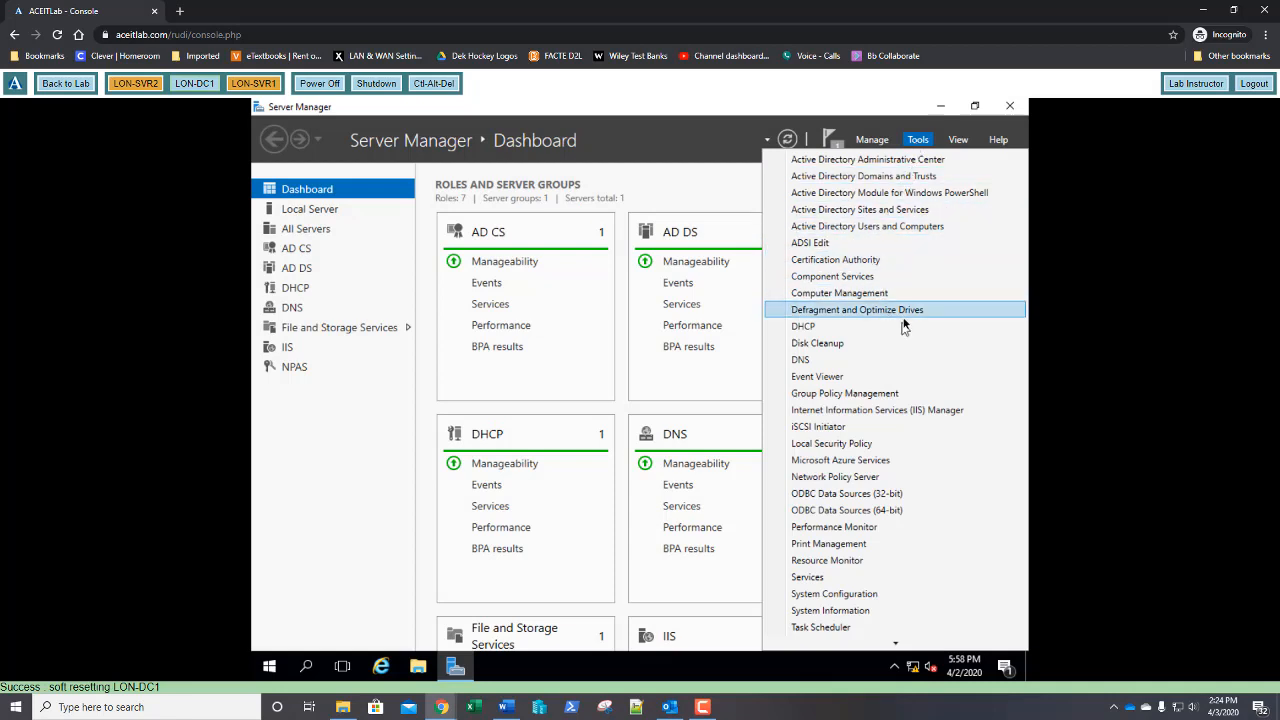
{"action": "left_click", "coordinate": [828, 479]}
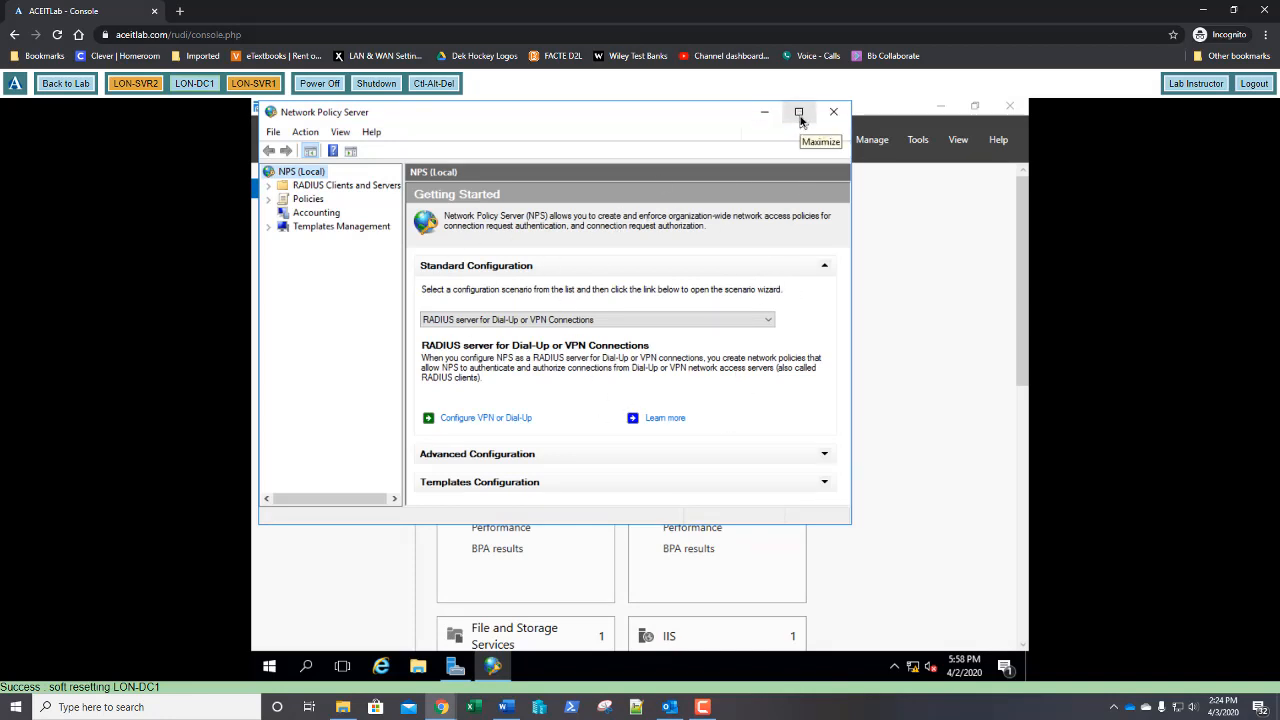
{"action": "left_click", "coordinate": [800, 117]}
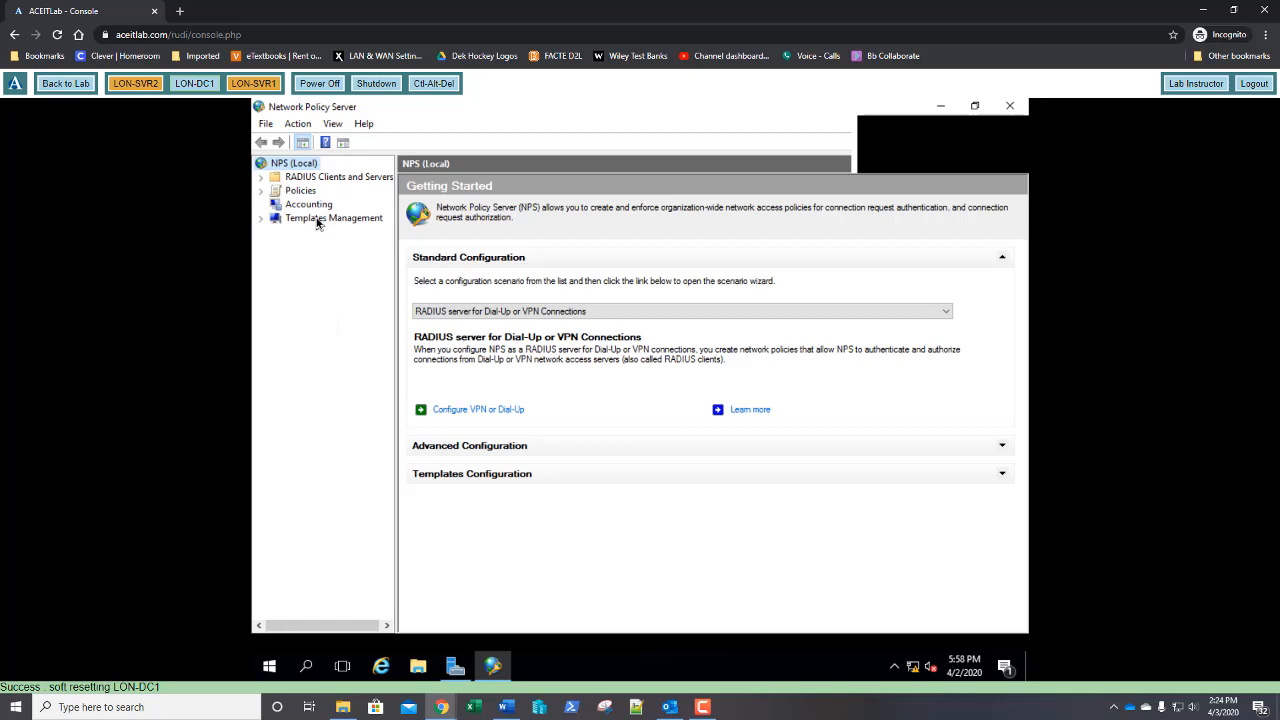
{"action": "double_click", "coordinate": [324, 178]}
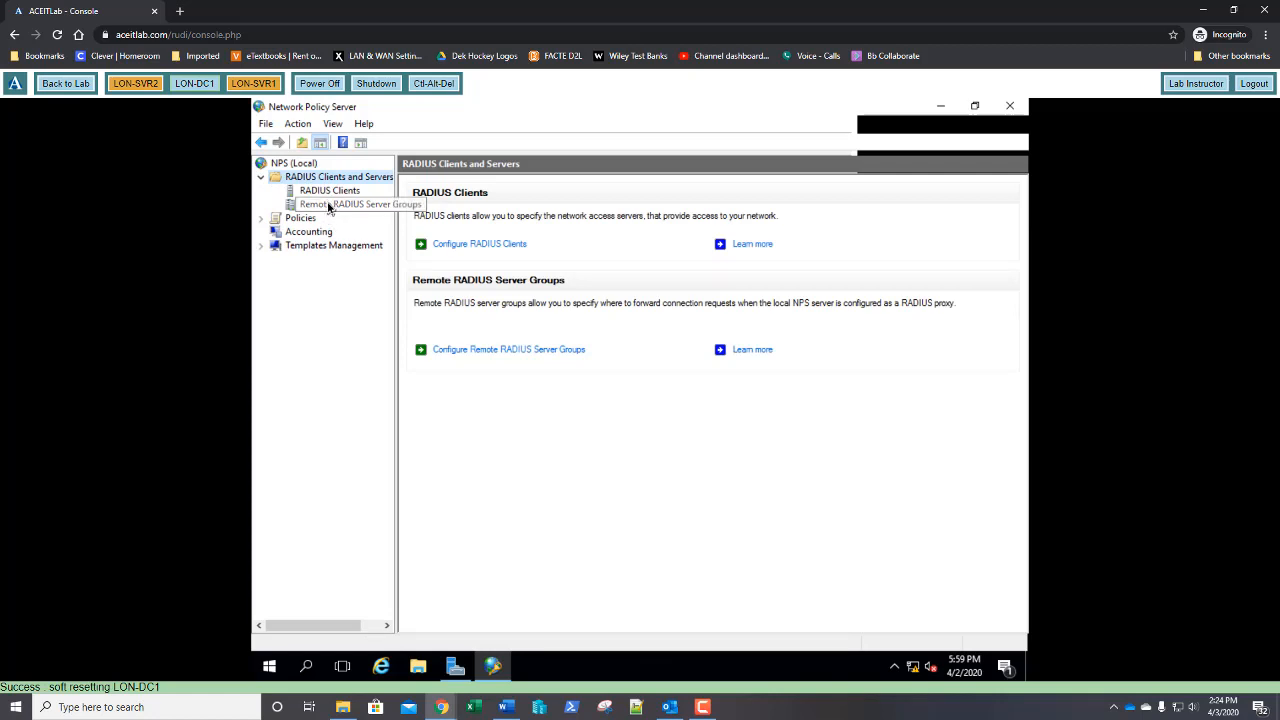
Create a new remote RADIUS server group named RADIUS Server
{"action": "left_click", "coordinate": [328, 205]}
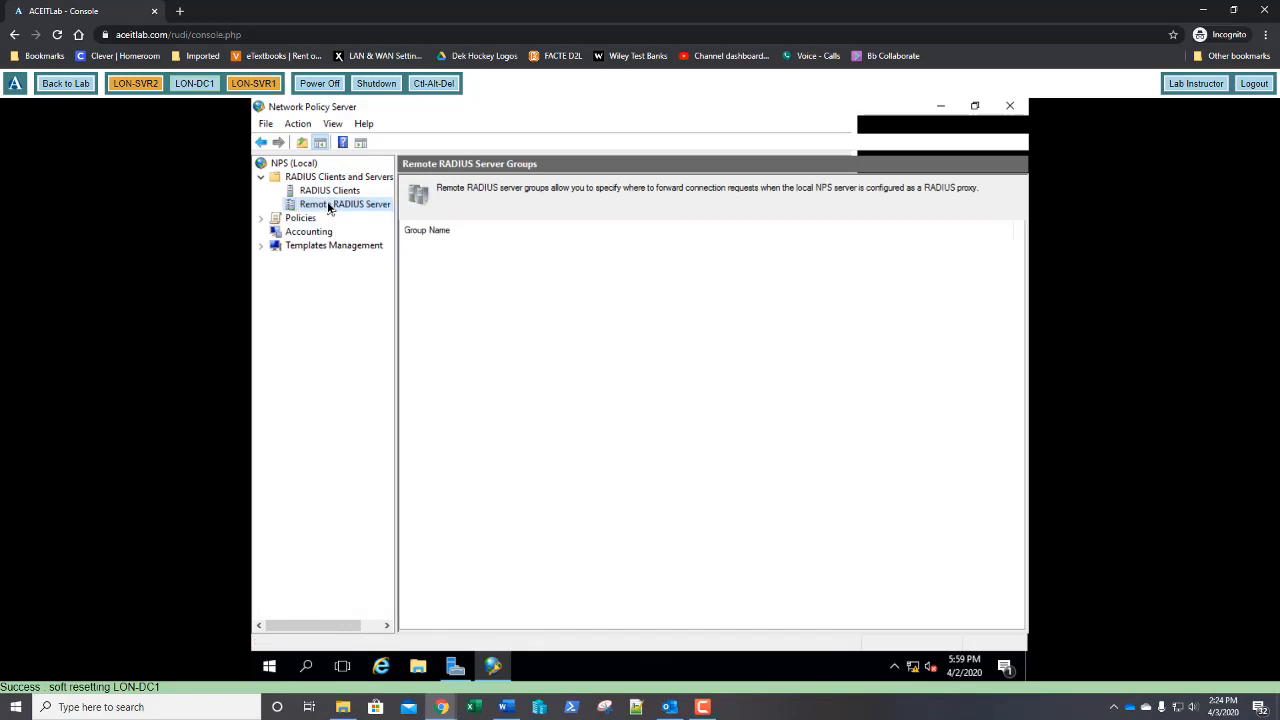
{"action": "right_click", "coordinate": [328, 207]}
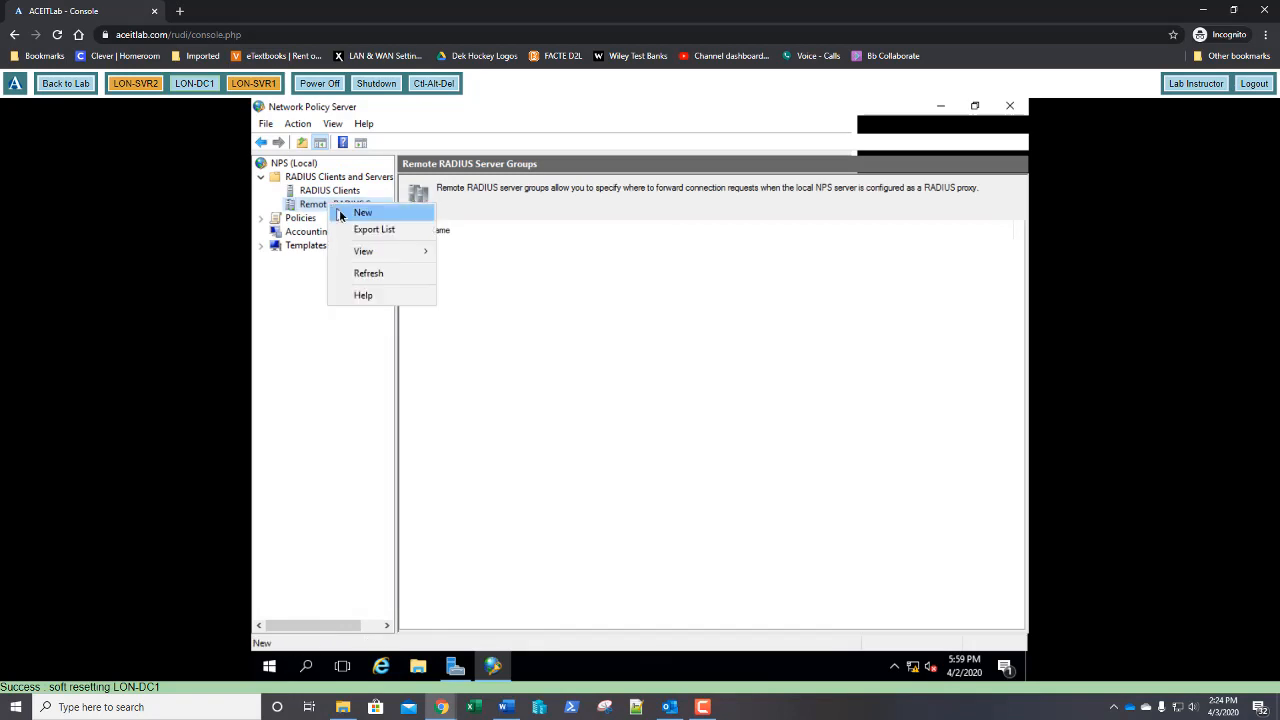
{"action": "left_click", "coordinate": [362, 213]}
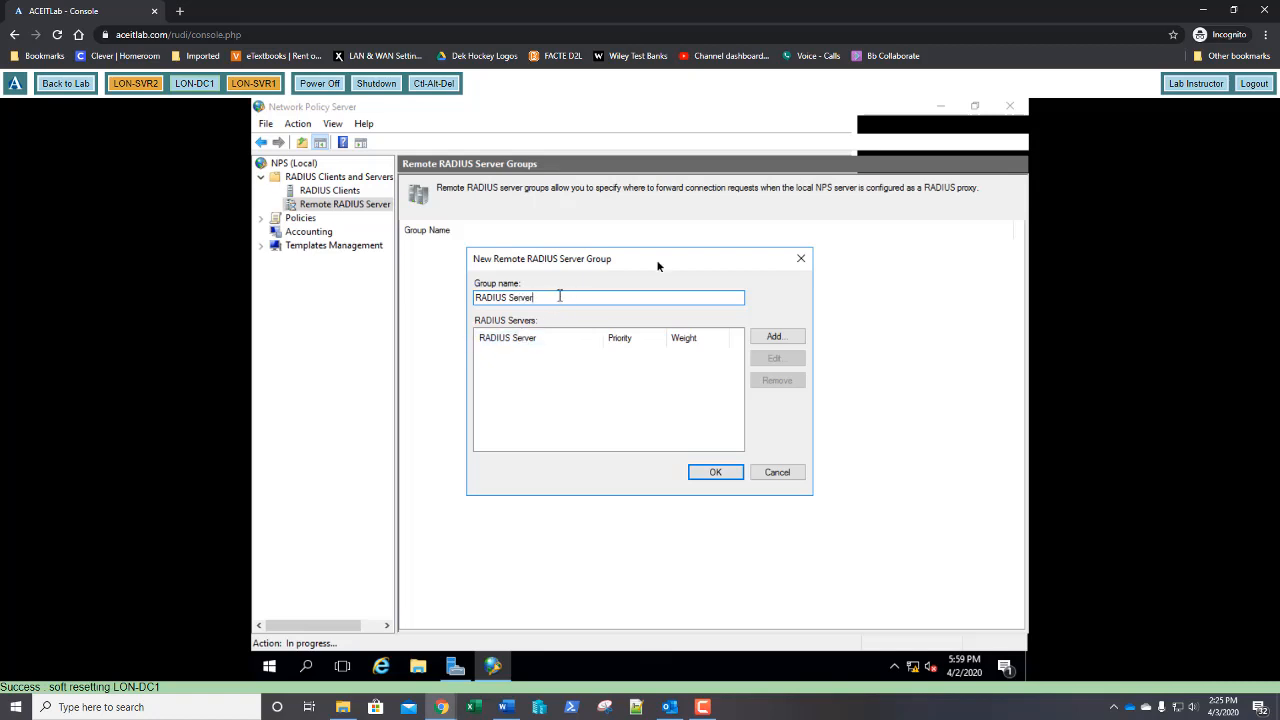
Add server 172.16.0.10 to the group and verify that it resolves
{"action": "left_click", "coordinate": [777, 343]}
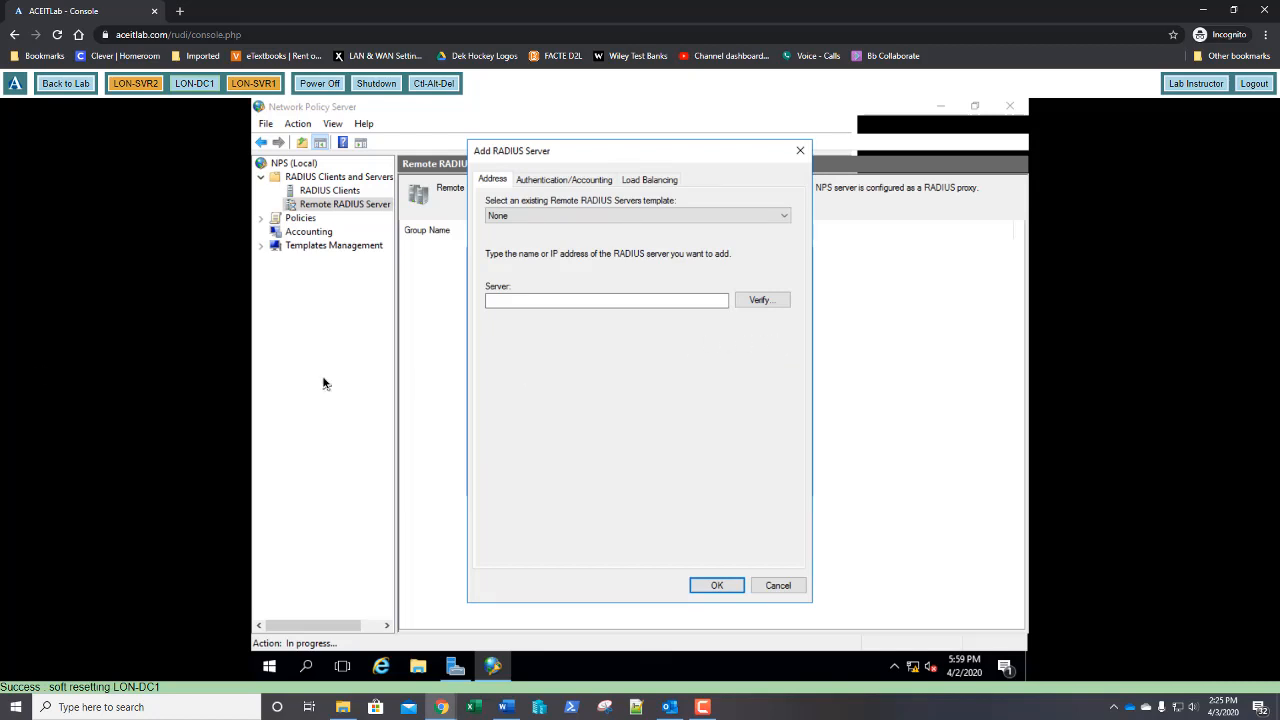
{"action": "left_click", "coordinate": [495, 301]}
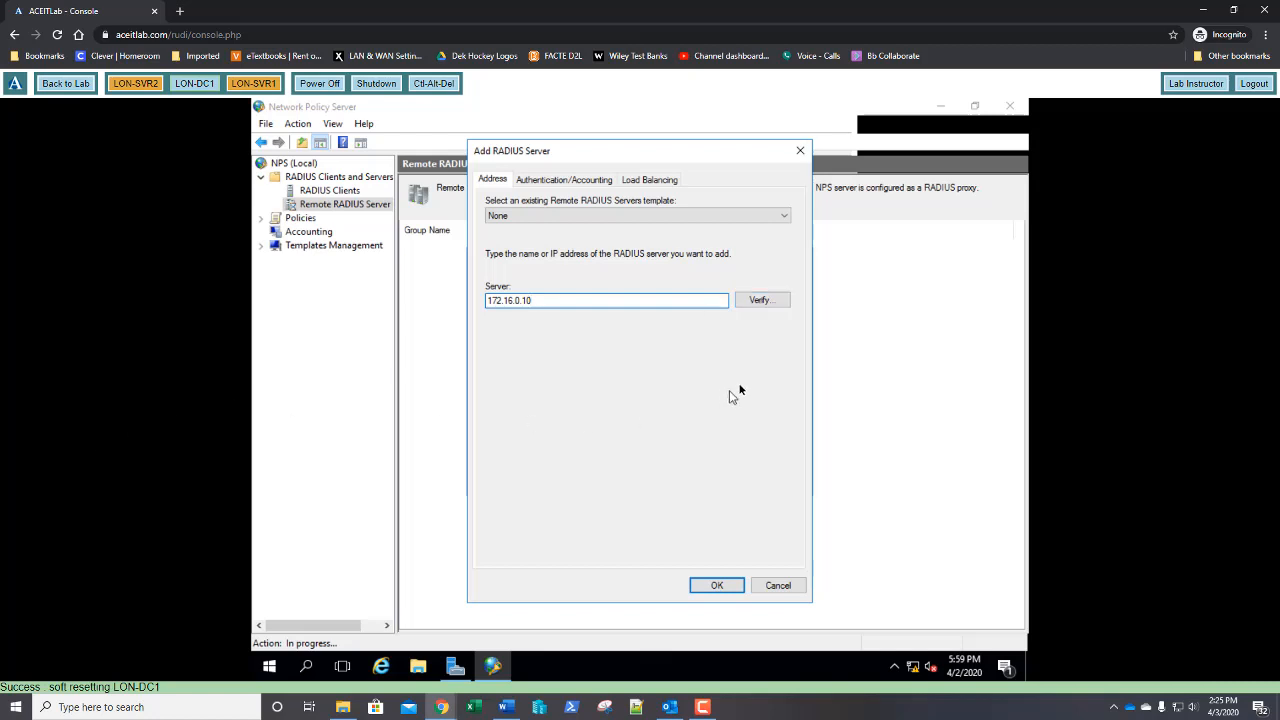
{"action": "left_click", "coordinate": [750, 302]}
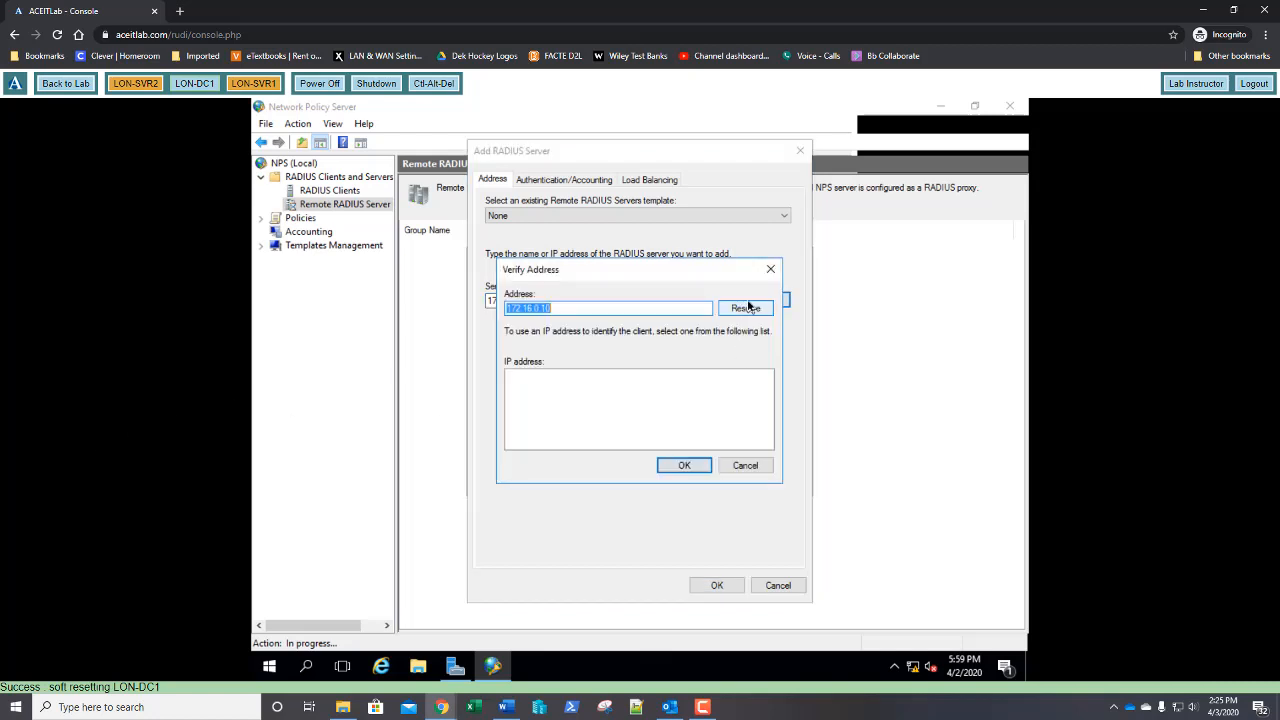
{"action": "left_click", "coordinate": [743, 312]}
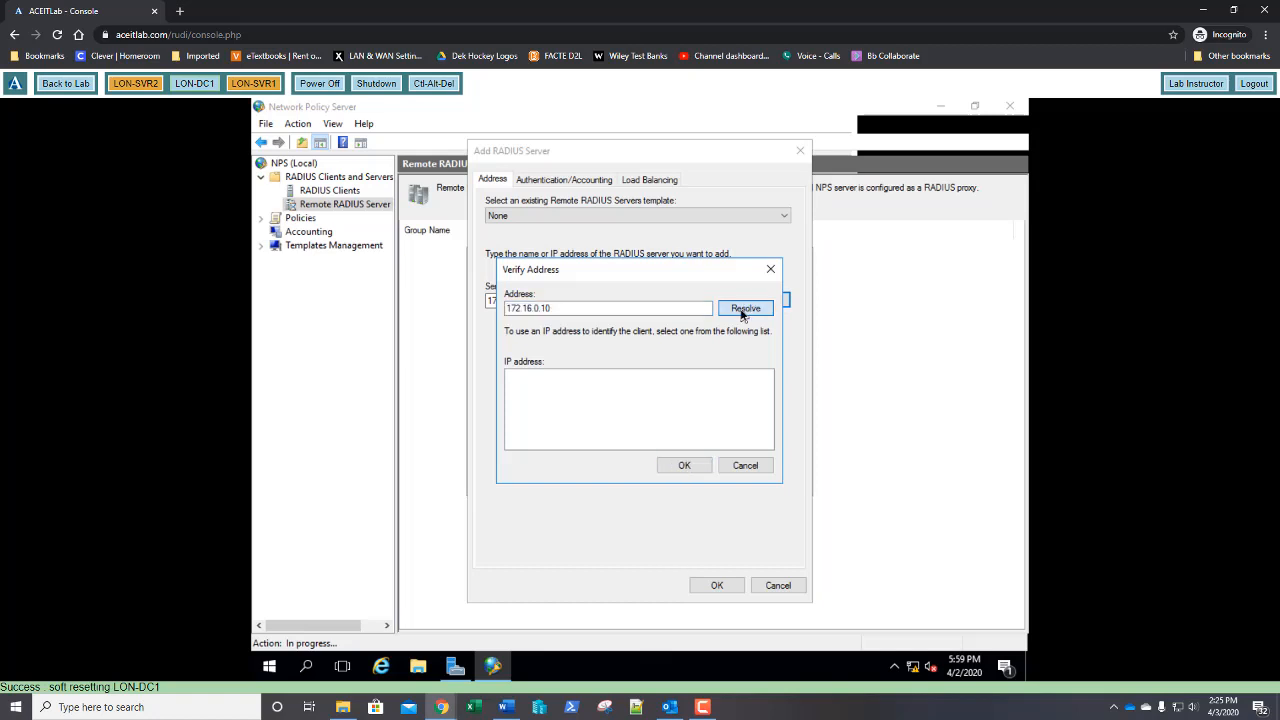
{"action": "left_click", "coordinate": [686, 466]}
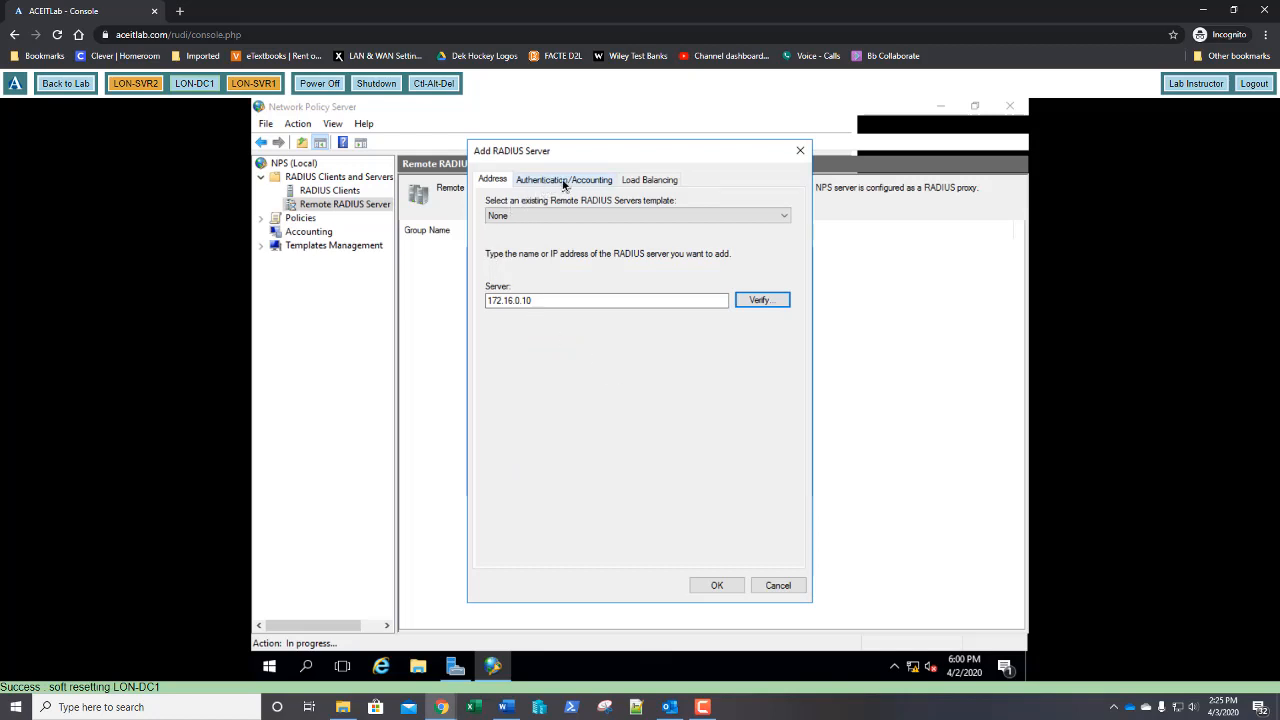
Keep authentication port 1812 and accounting port 1813, and confirm adding the server
{"action": "left_click", "coordinate": [564, 182]}
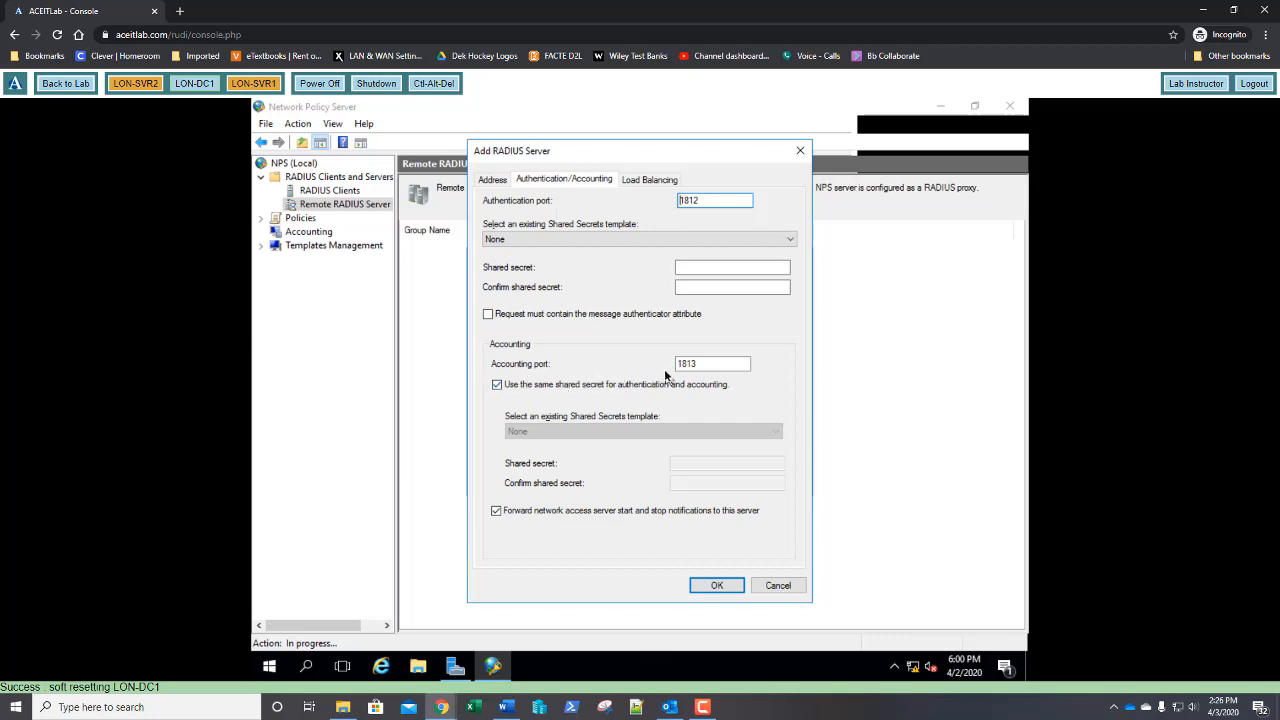
{"action": "left_click", "coordinate": [696, 366]}
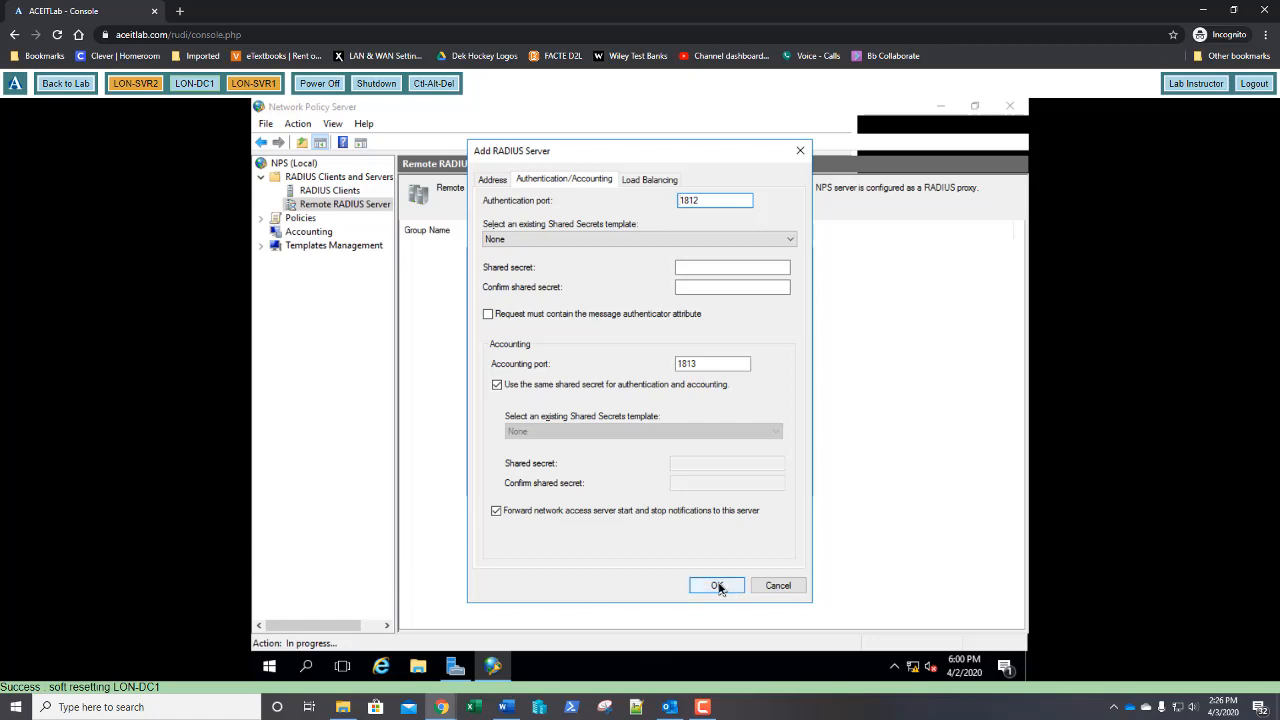
{"action": "left_click", "coordinate": [718, 586]}
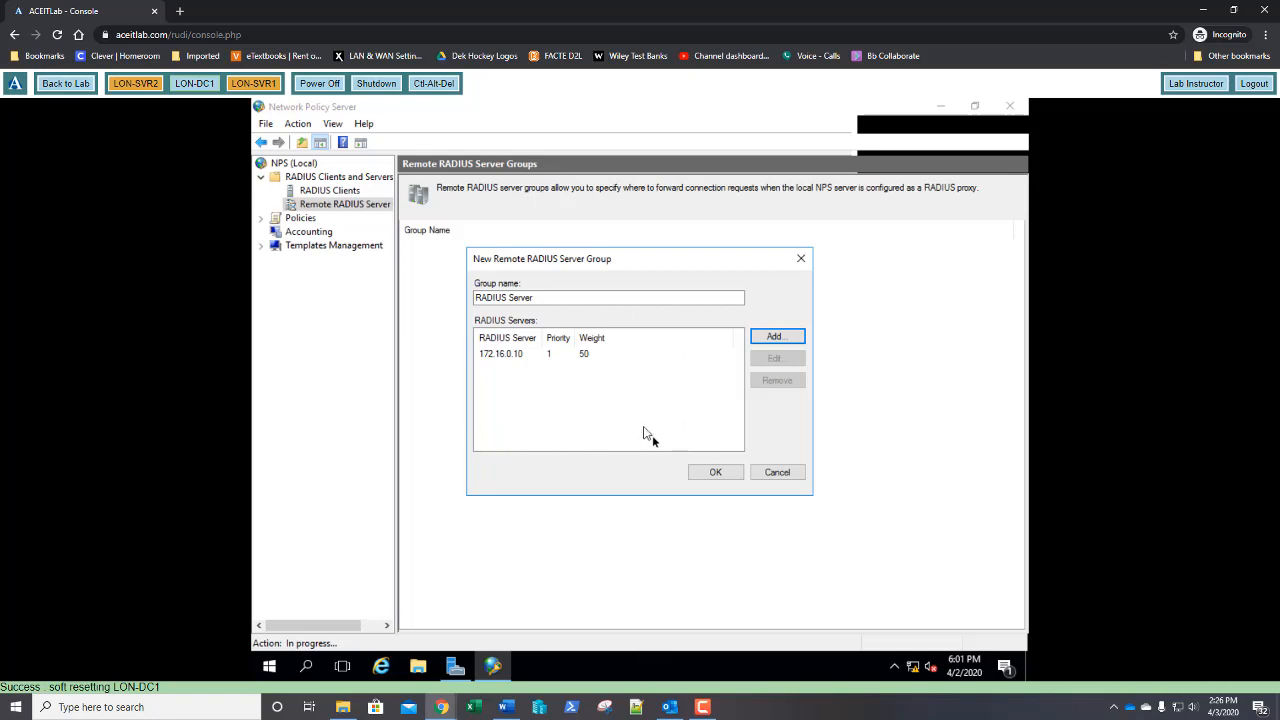
Confirm the New Remote RADIUS Server Group dialog to save the RADIUS Server group
{"action": "left_click", "coordinate": [715, 474]}
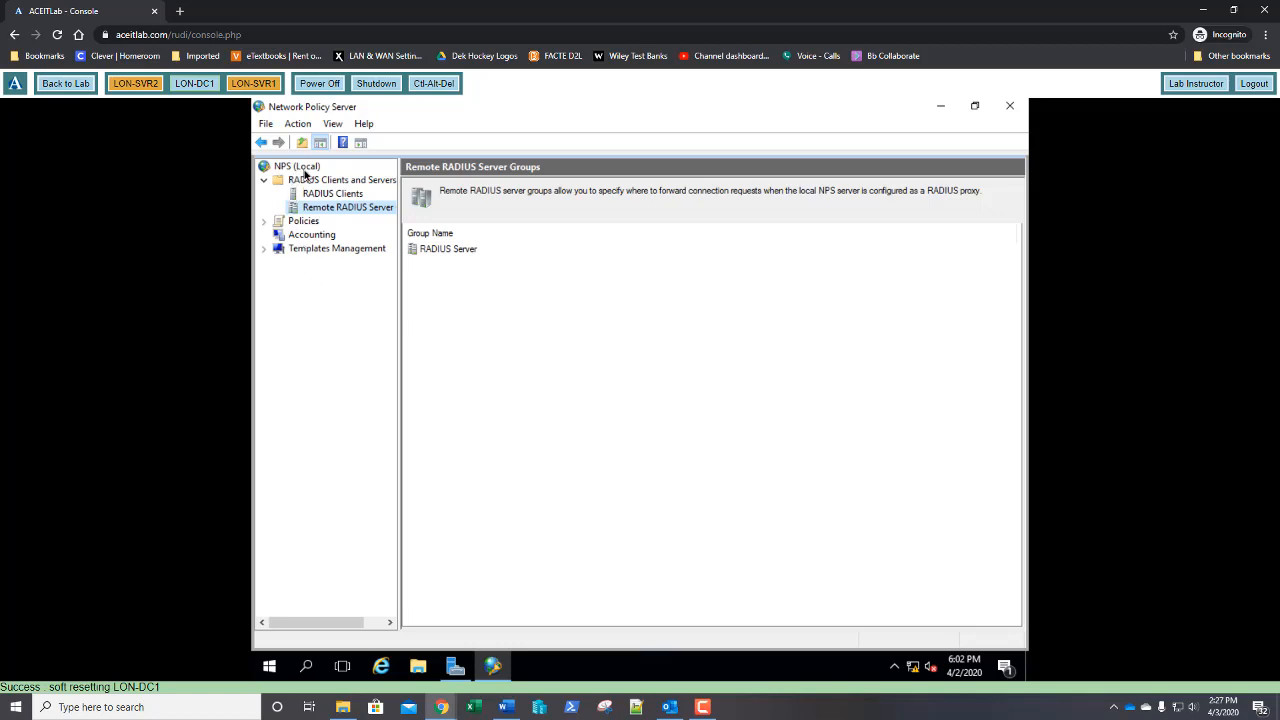
From NPS (Local), keep the RADIUS server for Dial-Up or VPN Connections scenario and launch its wizard
{"action": "left_click", "coordinate": [303, 168]}
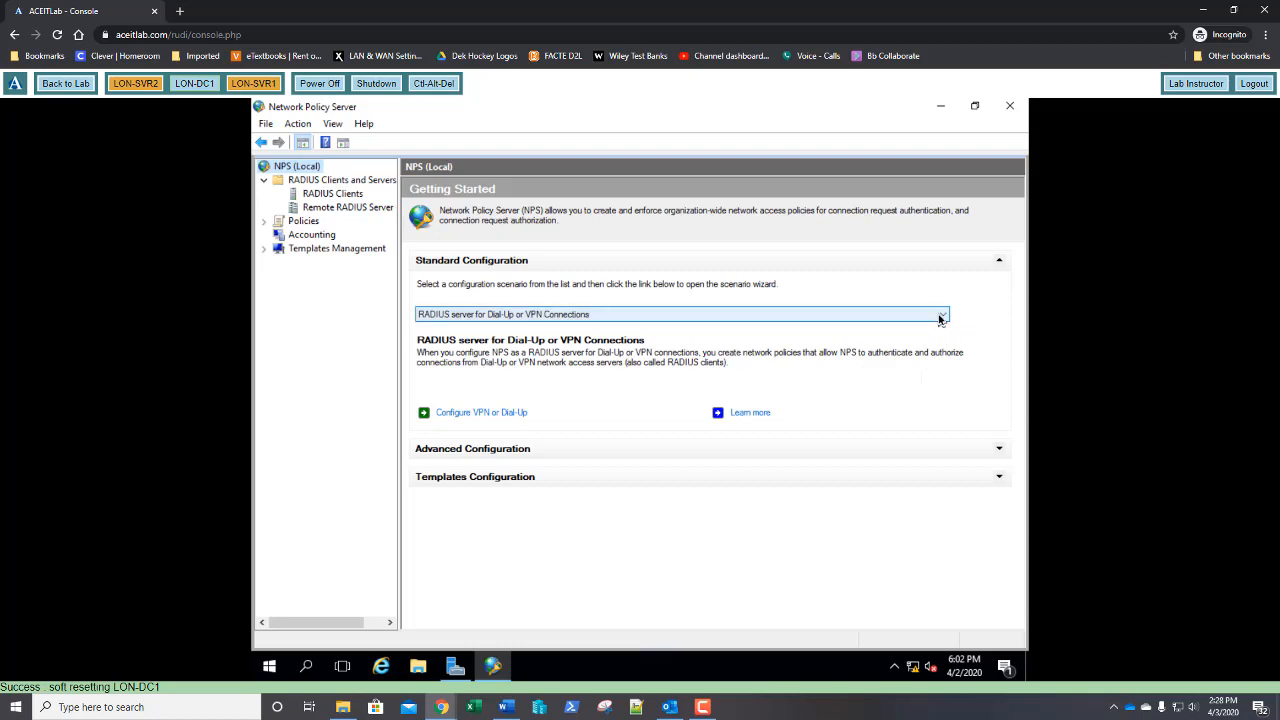
{"action": "left_click", "coordinate": [943, 318]}
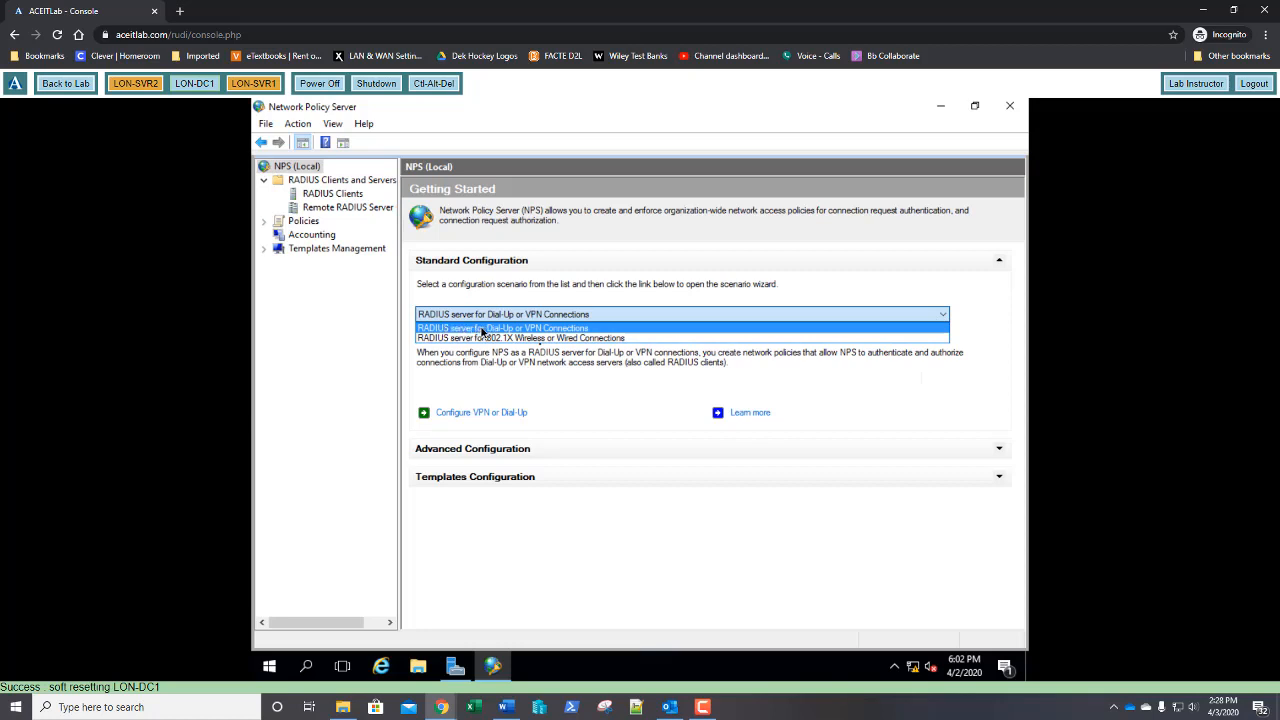
{"action": "left_click", "coordinate": [483, 328]}
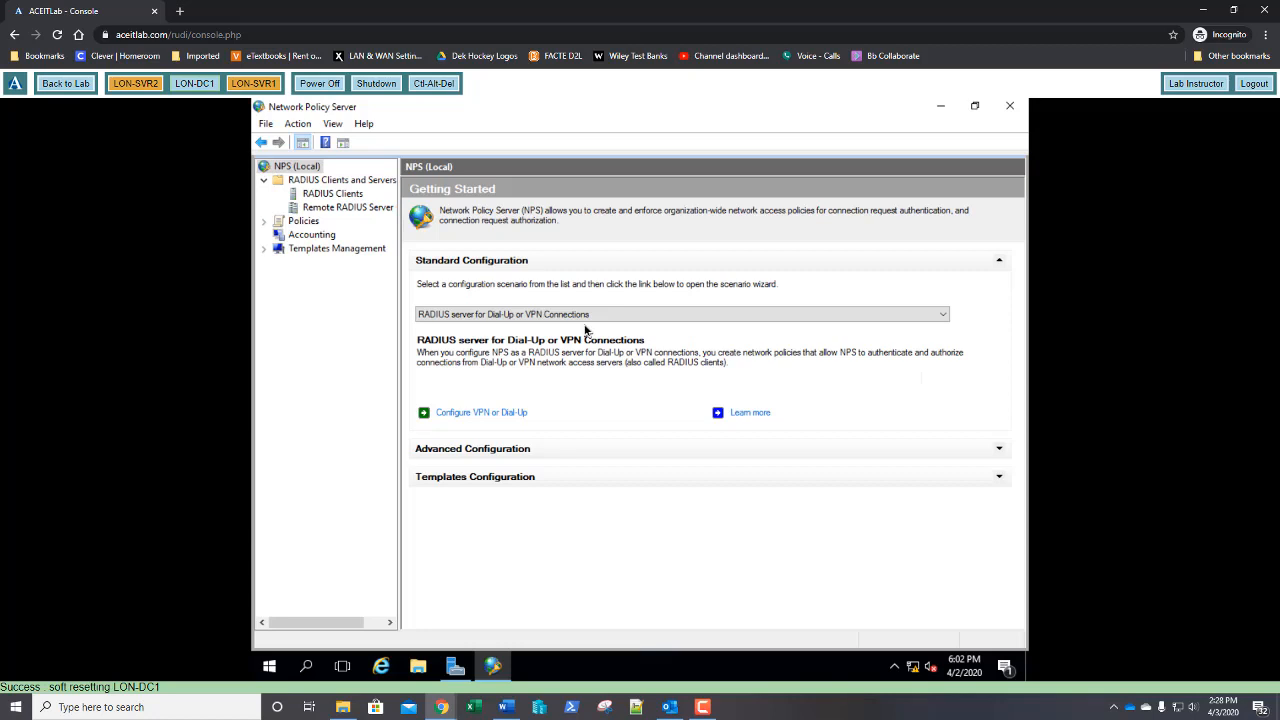
{"action": "left_click", "coordinate": [585, 316]}
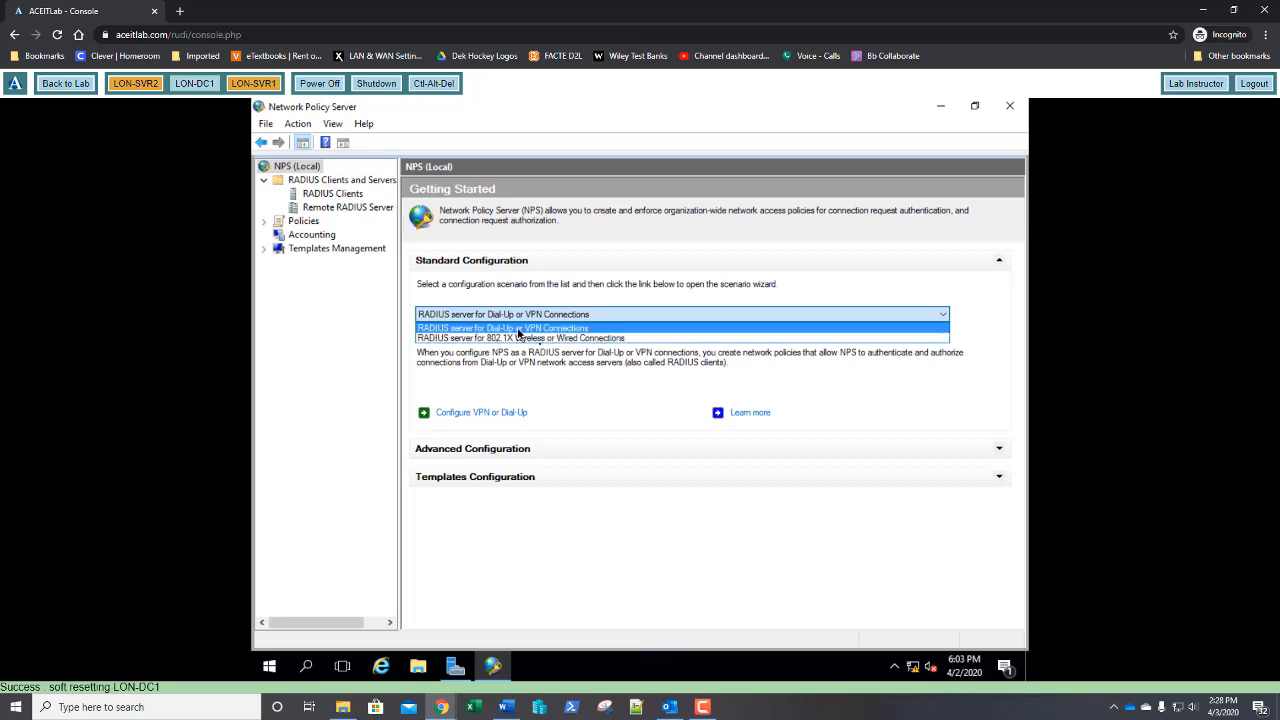
{"action": "left_click", "coordinate": [518, 328]}
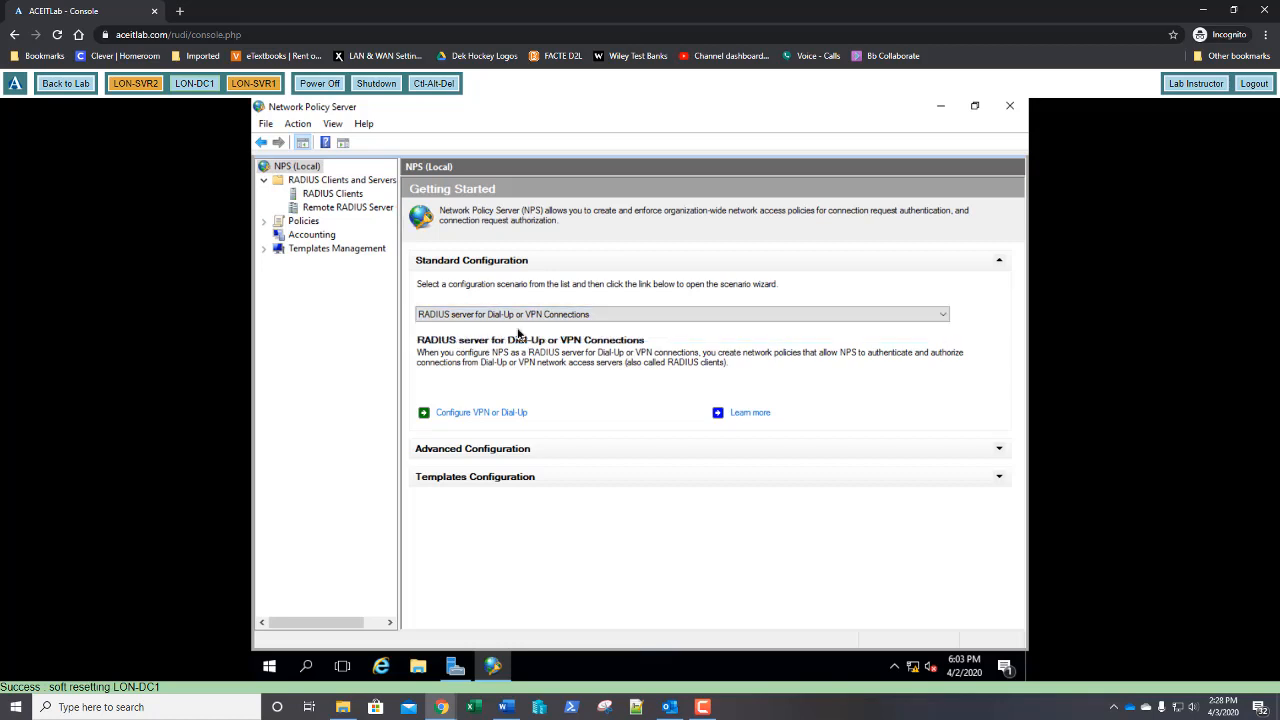
{"action": "left_click", "coordinate": [482, 413]}
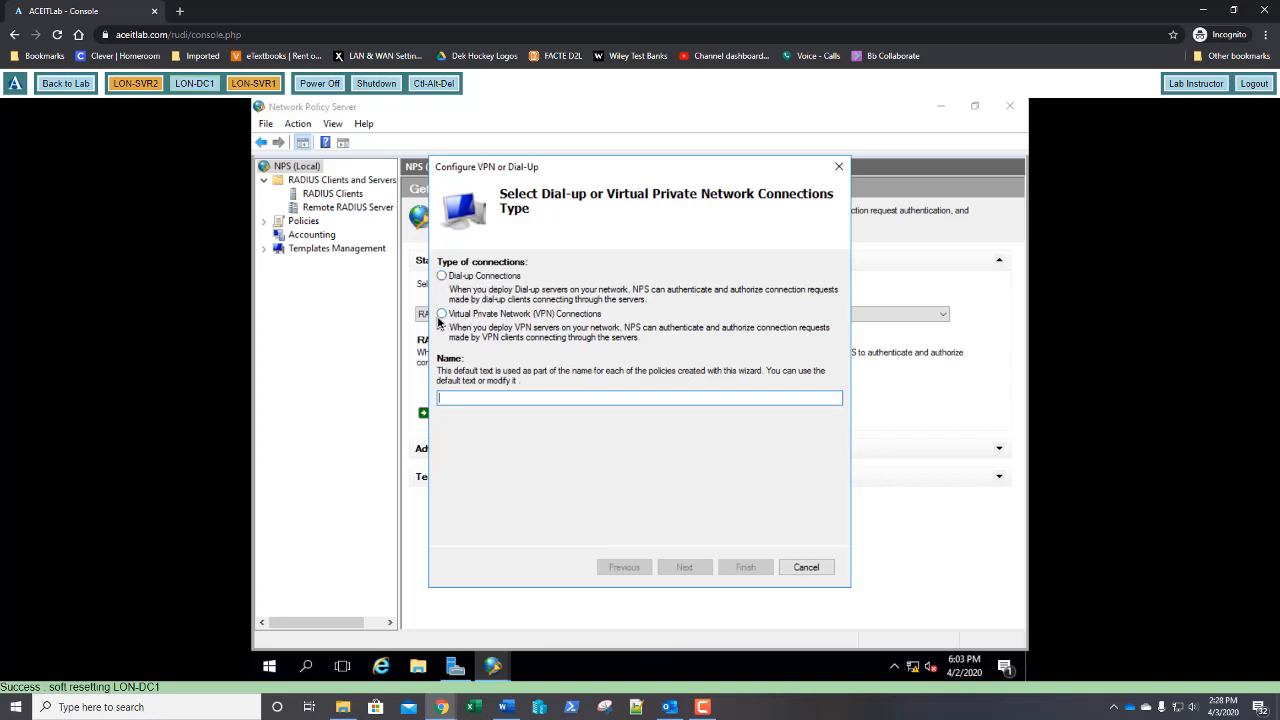
Choose VPN connections, go to the VPN server page, and start a new RADIUS client entry
{"action": "left_click", "coordinate": [441, 315]}
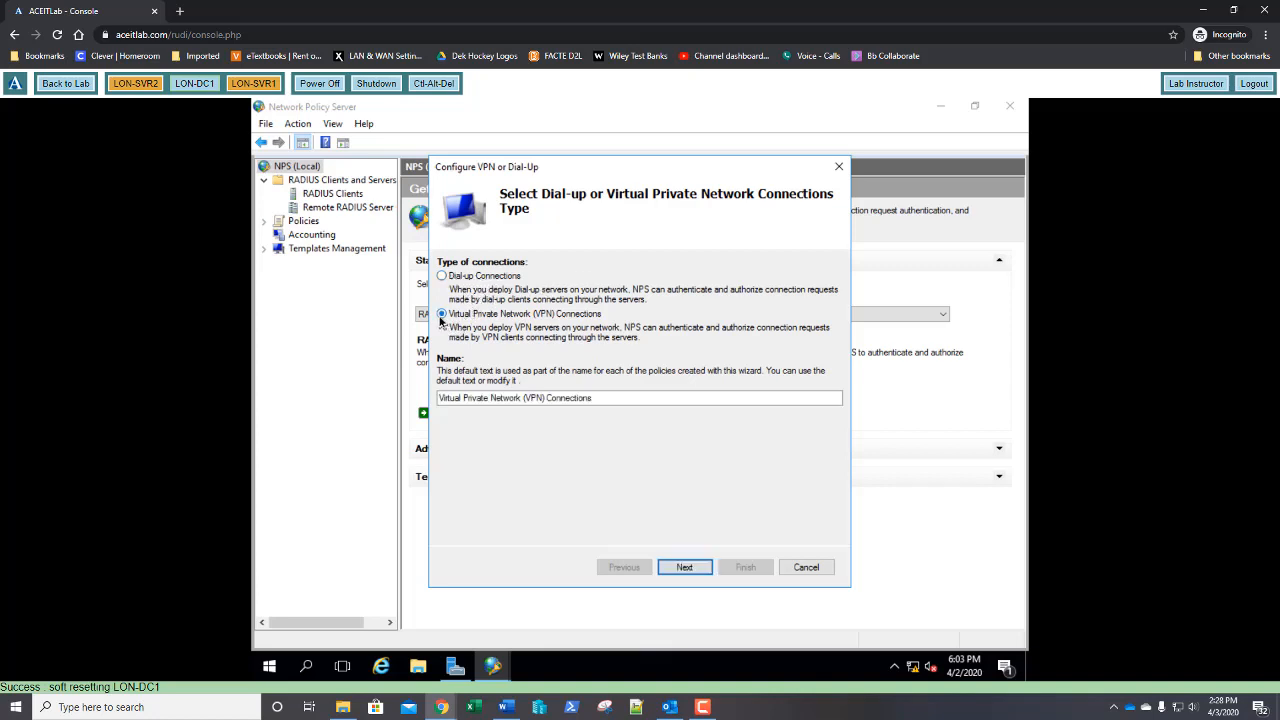
{"action": "left_click", "coordinate": [697, 568]}
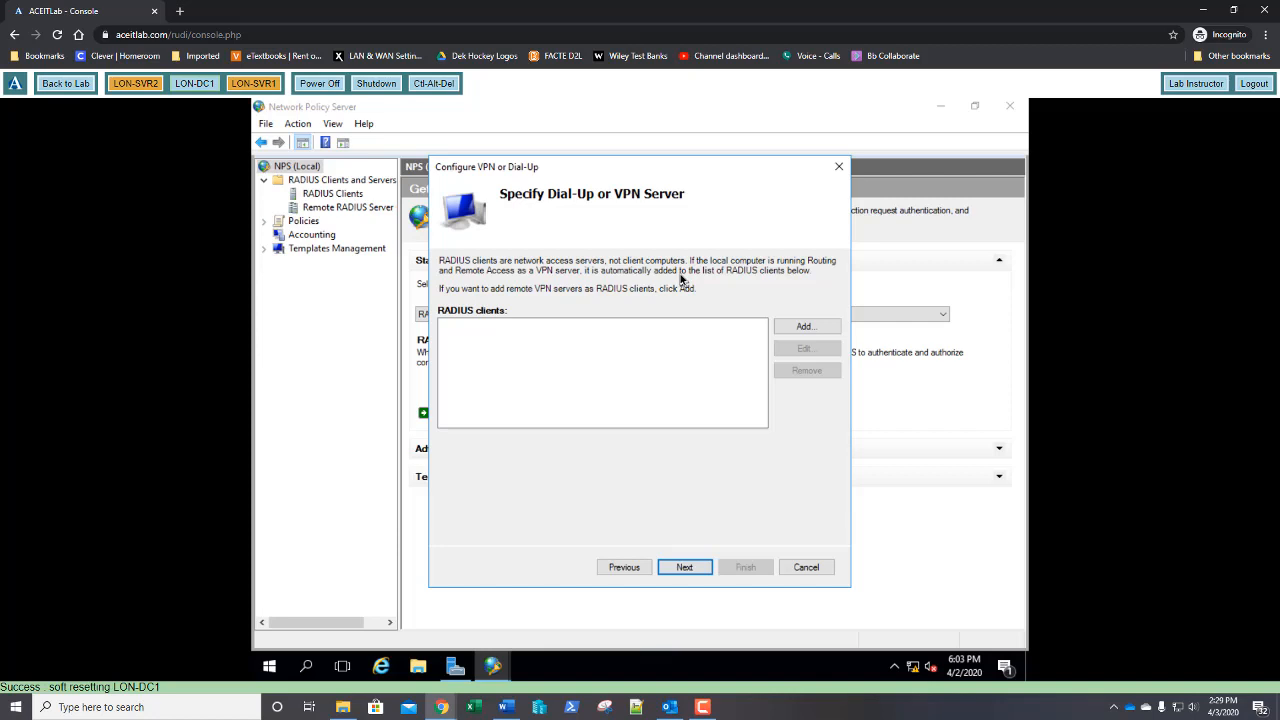
{"action": "left_click", "coordinate": [805, 328]}
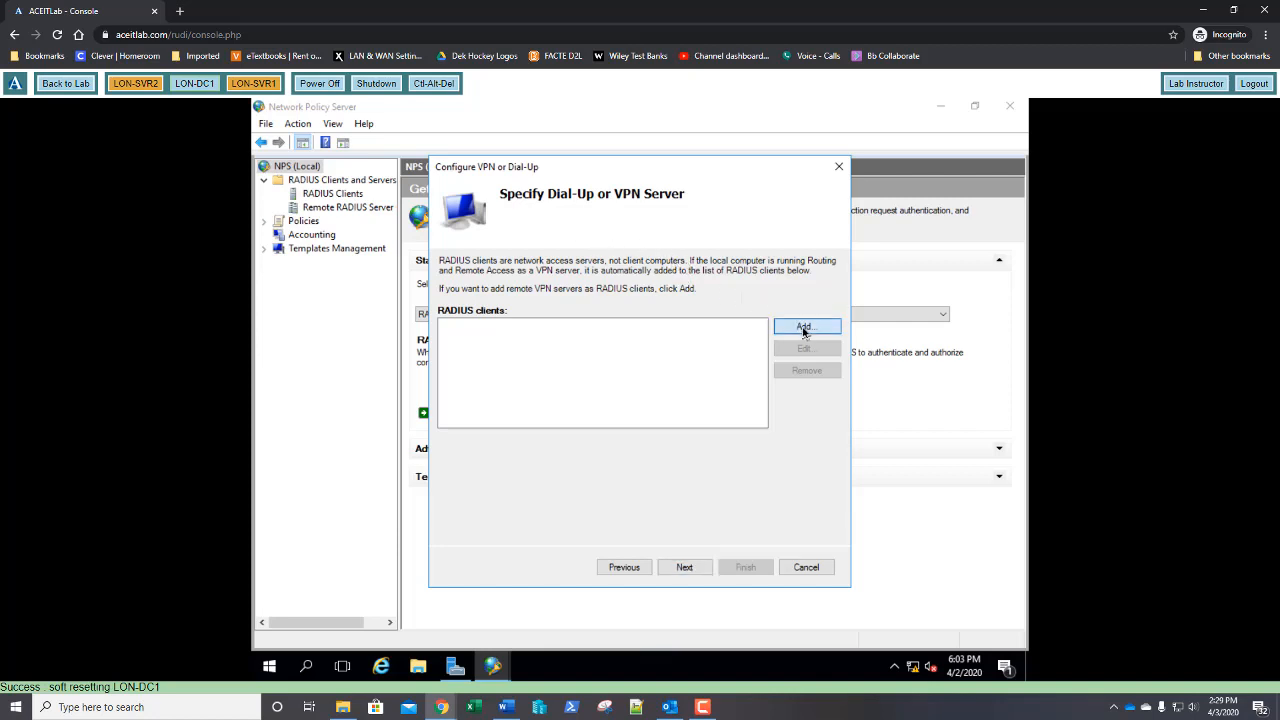
{"action": "left_click", "coordinate": [566, 289]}
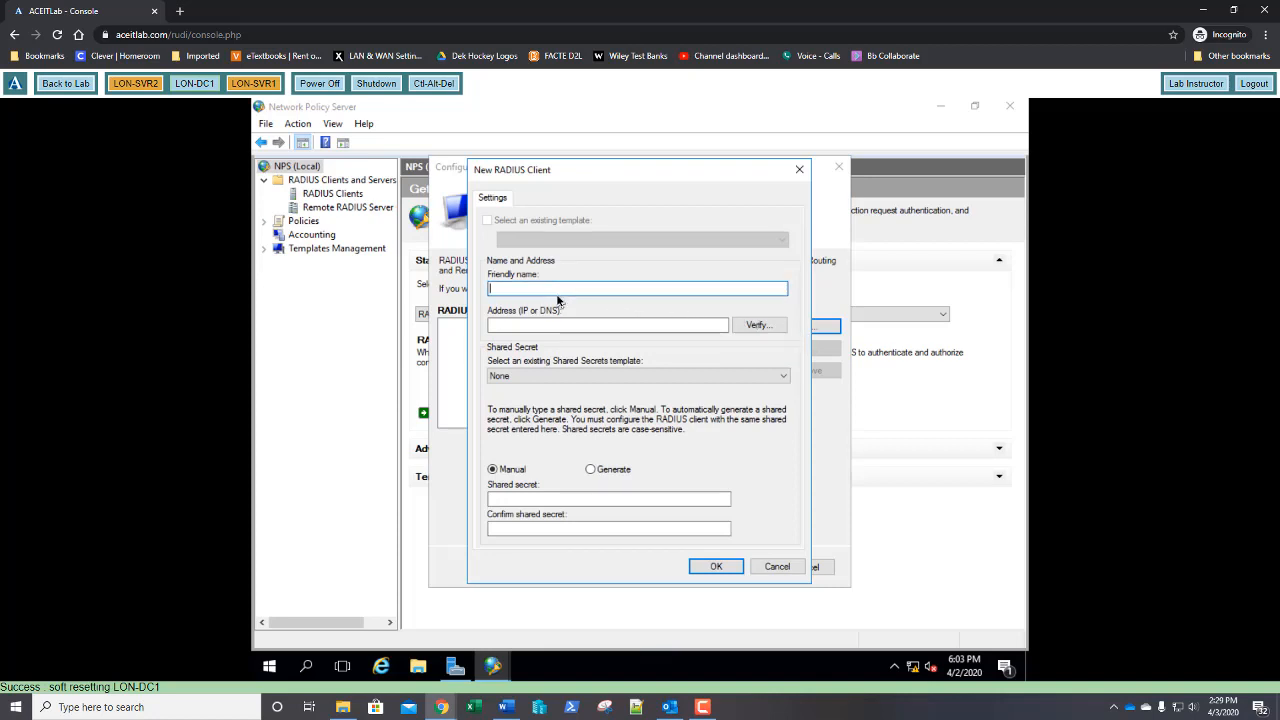
Add RADIUS client 'LON-SVR1' at 172.16.0.40, entering and confirming a manual shared secret
{"action": "type", "text": "LON-SVR2"}
{"action": "key", "text": "BackSpace"}
{"action": "type", "text": "1"}
{"action": "left_click", "coordinate": [585, 325]}
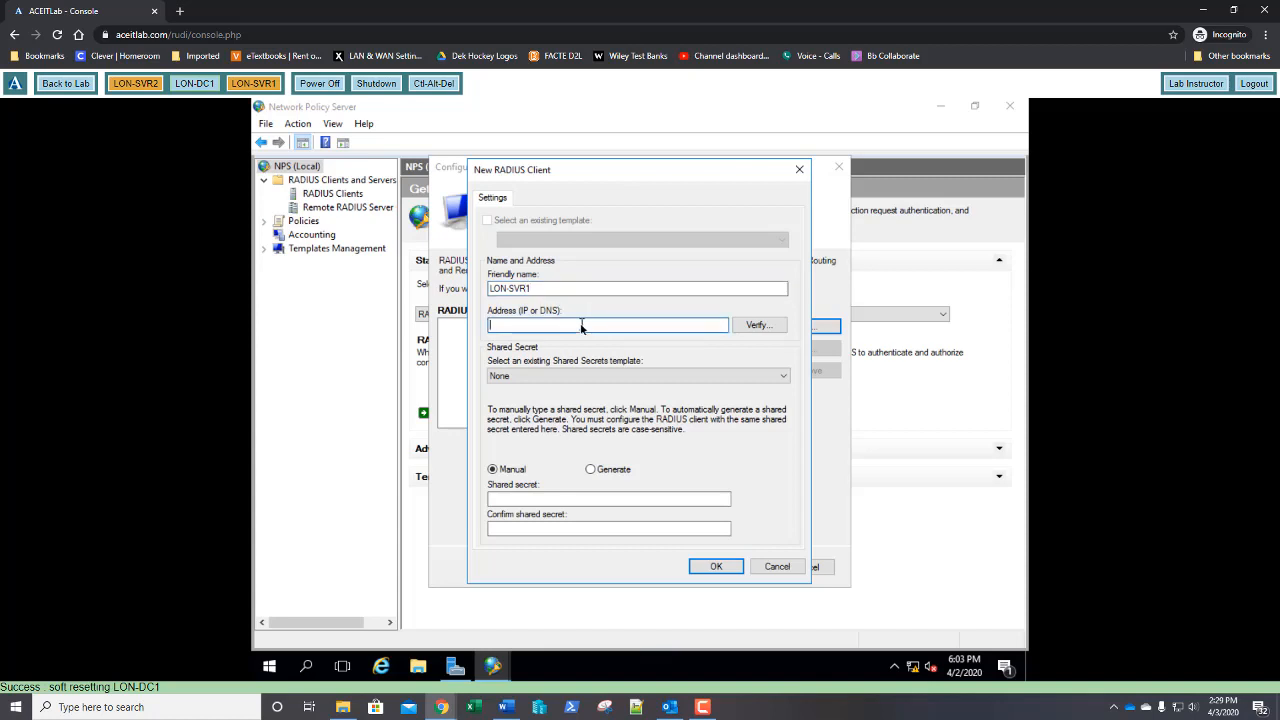
{"action": "type", "text": "172.16.0.40"}
{"action": "left_click", "coordinate": [508, 499]}
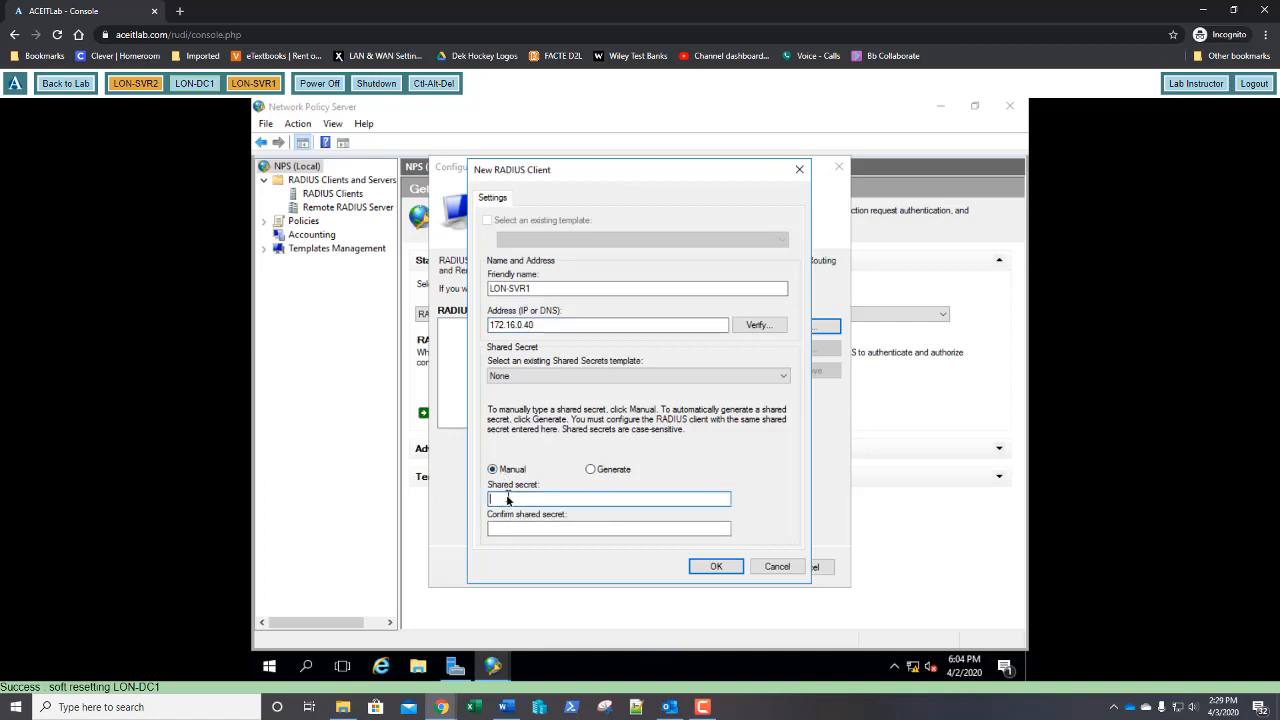
{"action": "type", "text": "Pa$$w0rd"}
{"action": "key", "text": "Tab"}
{"action": "type", "text": "Pa"}
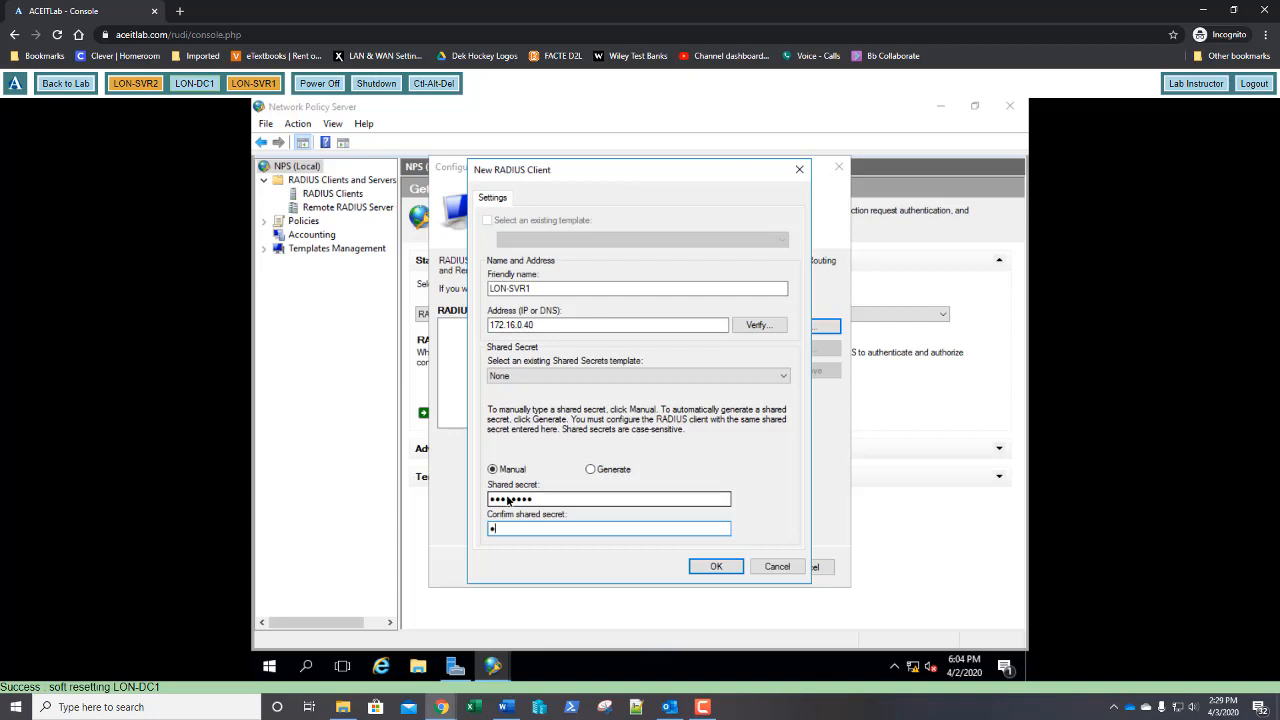
{"action": "type", "text": "$$w0rd"}
{"action": "left_click", "coordinate": [716, 566]}
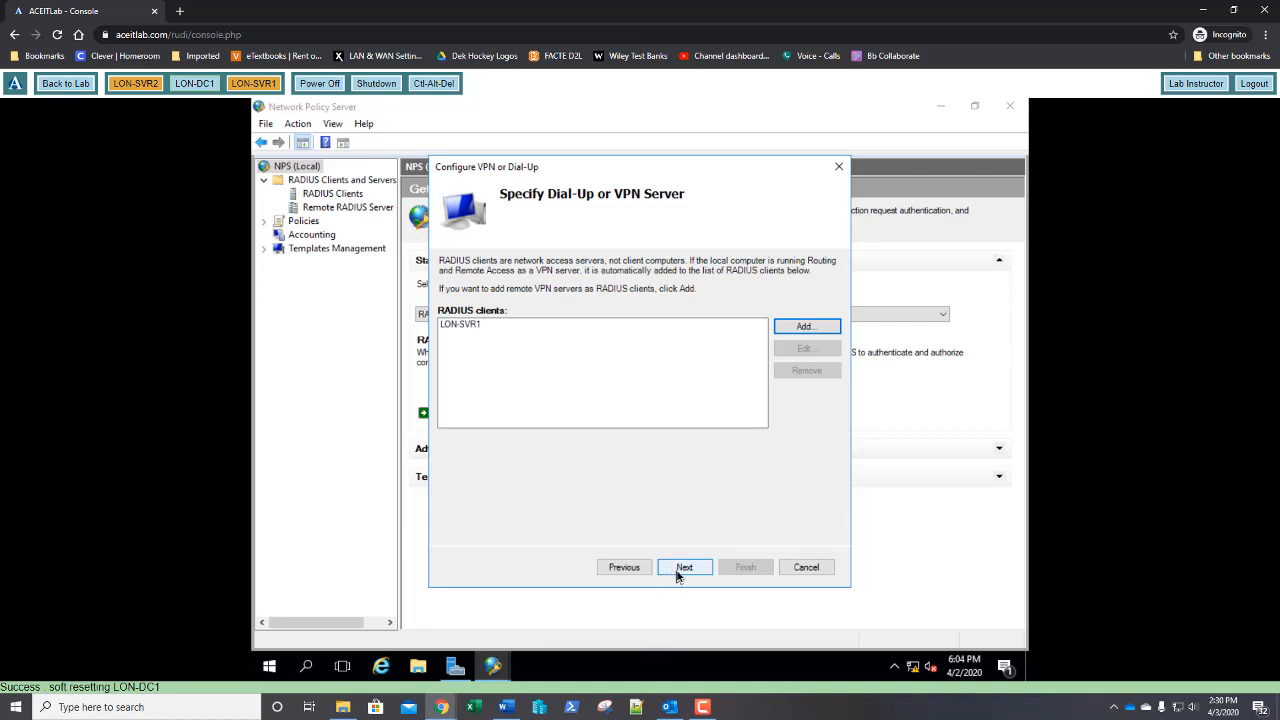
Move past the RADIUS clients page, keeping MS-CHAPv2 as the authentication method
{"action": "left_click", "coordinate": [680, 570]}
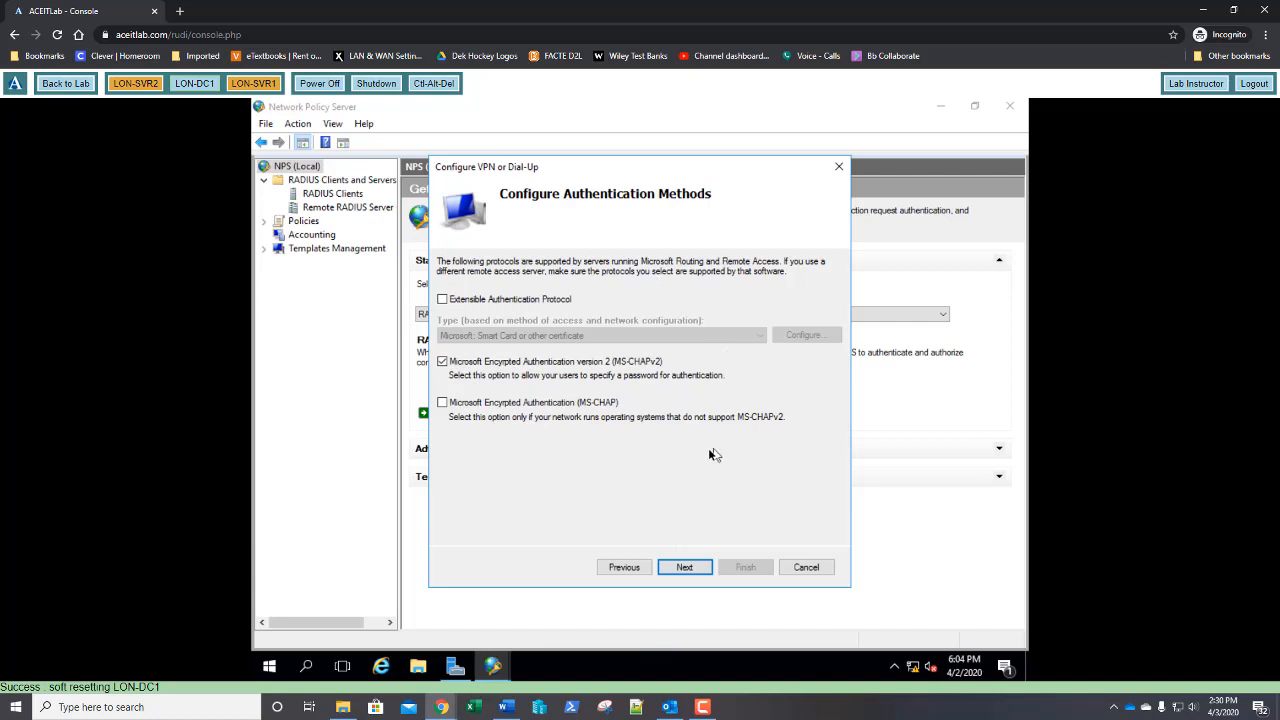
{"action": "left_click", "coordinate": [690, 569]}
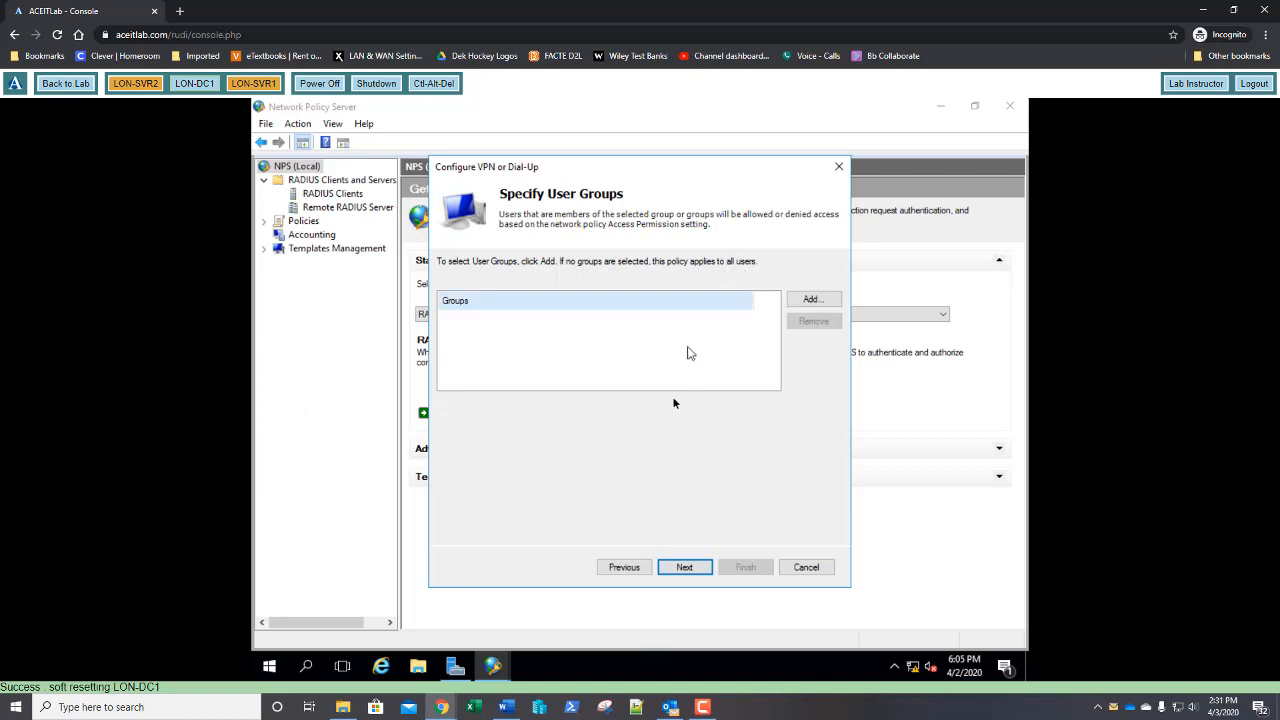
Keep default user groups, IP filters and encryption settings, and enter realm name adatum.com
{"action": "left_click", "coordinate": [691, 568]}
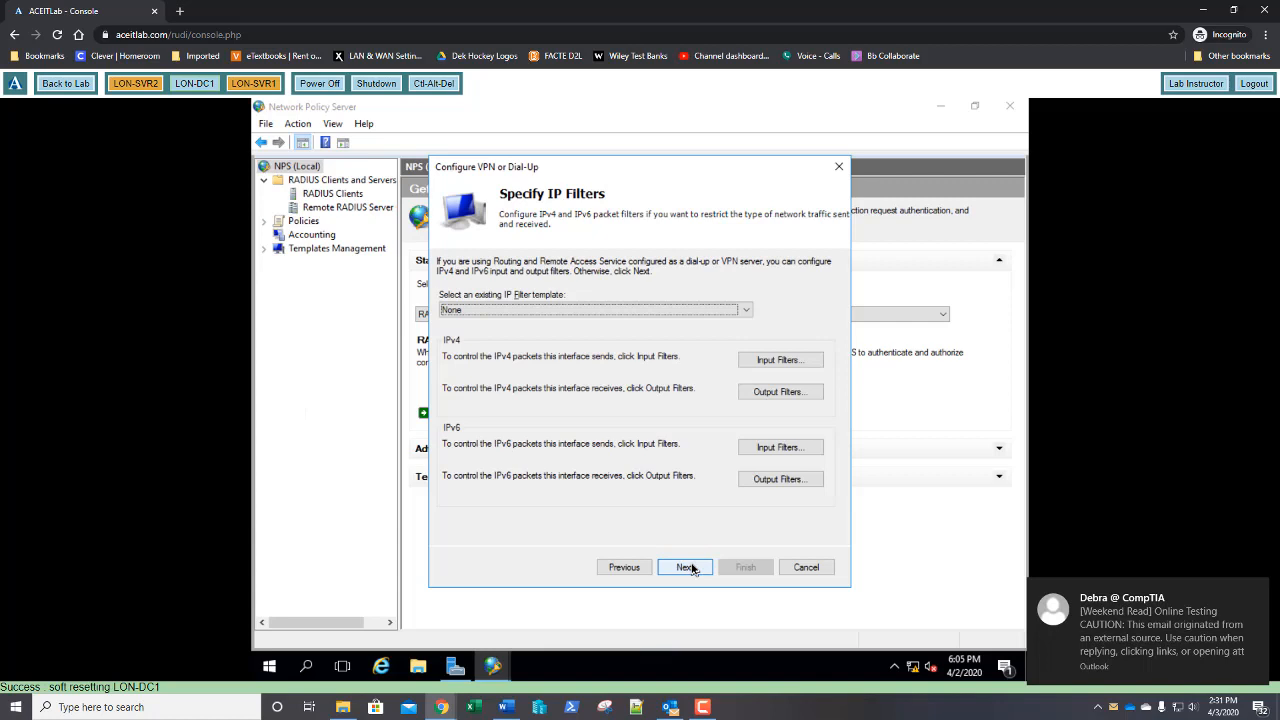
{"action": "left_click", "coordinate": [691, 568]}
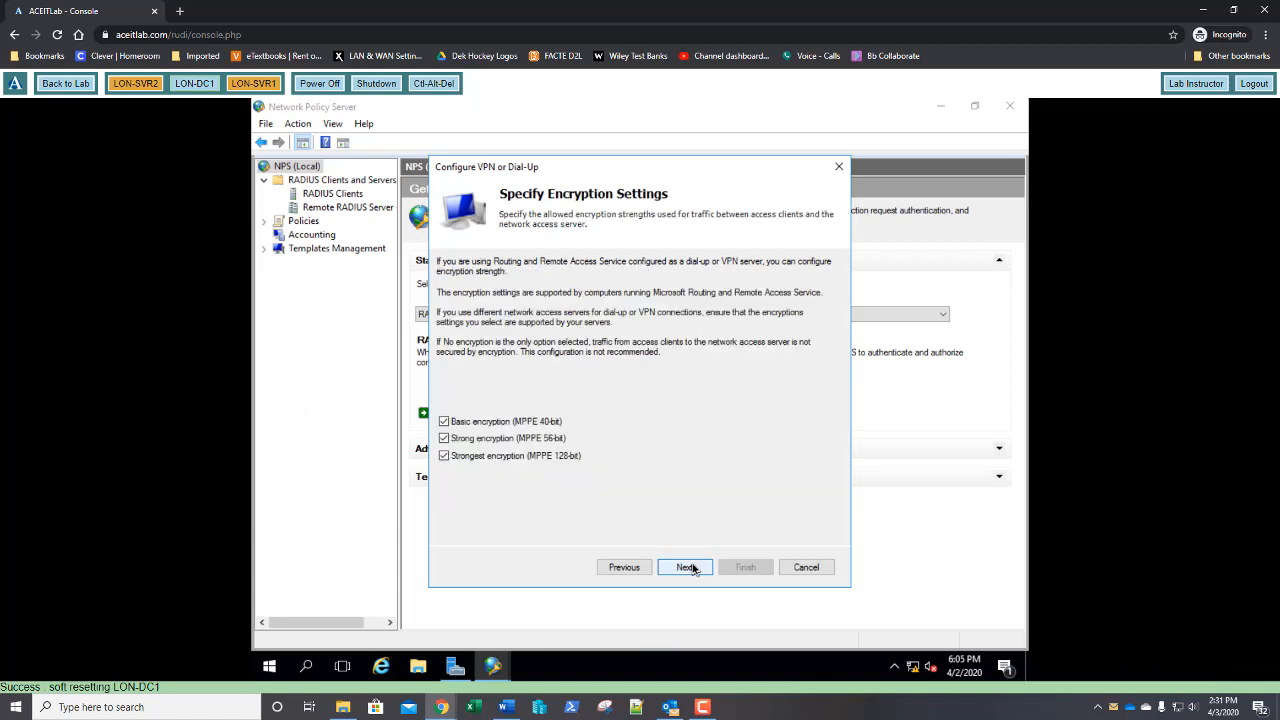
{"action": "left_click", "coordinate": [691, 568]}
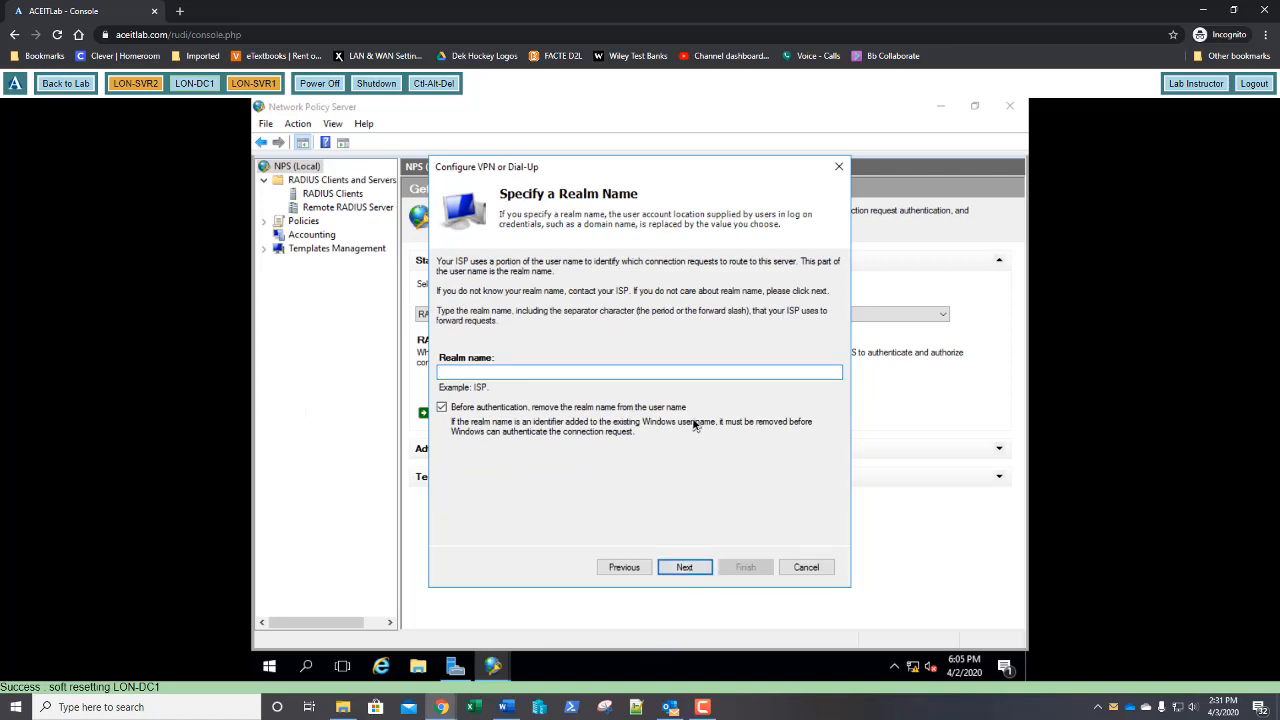
{"action": "type", "text": "adatum.com"}
Accept the realm name, review the summary, and finish the VPN wizard
{"action": "left_click", "coordinate": [686, 567]}
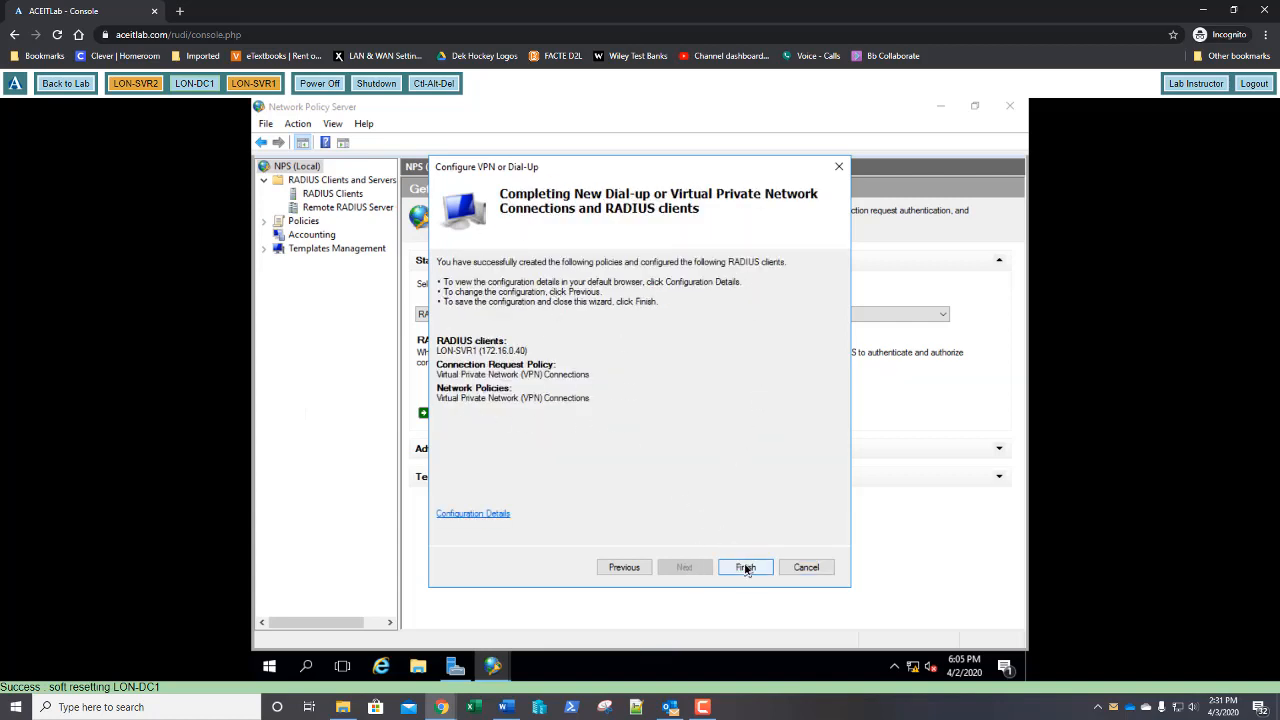
{"action": "left_click", "coordinate": [745, 567]}
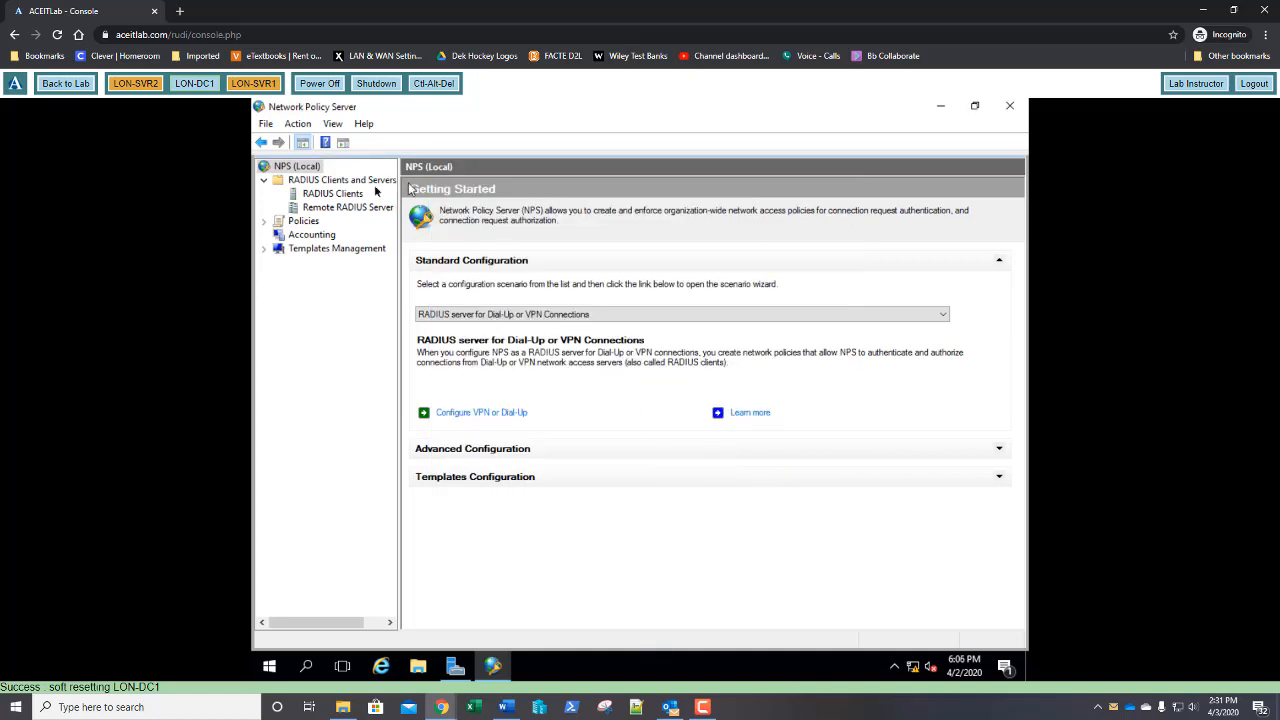
Show Connection Request Policies under Policies to see the new VPN Connections policy
{"action": "left_click", "coordinate": [263, 221]}
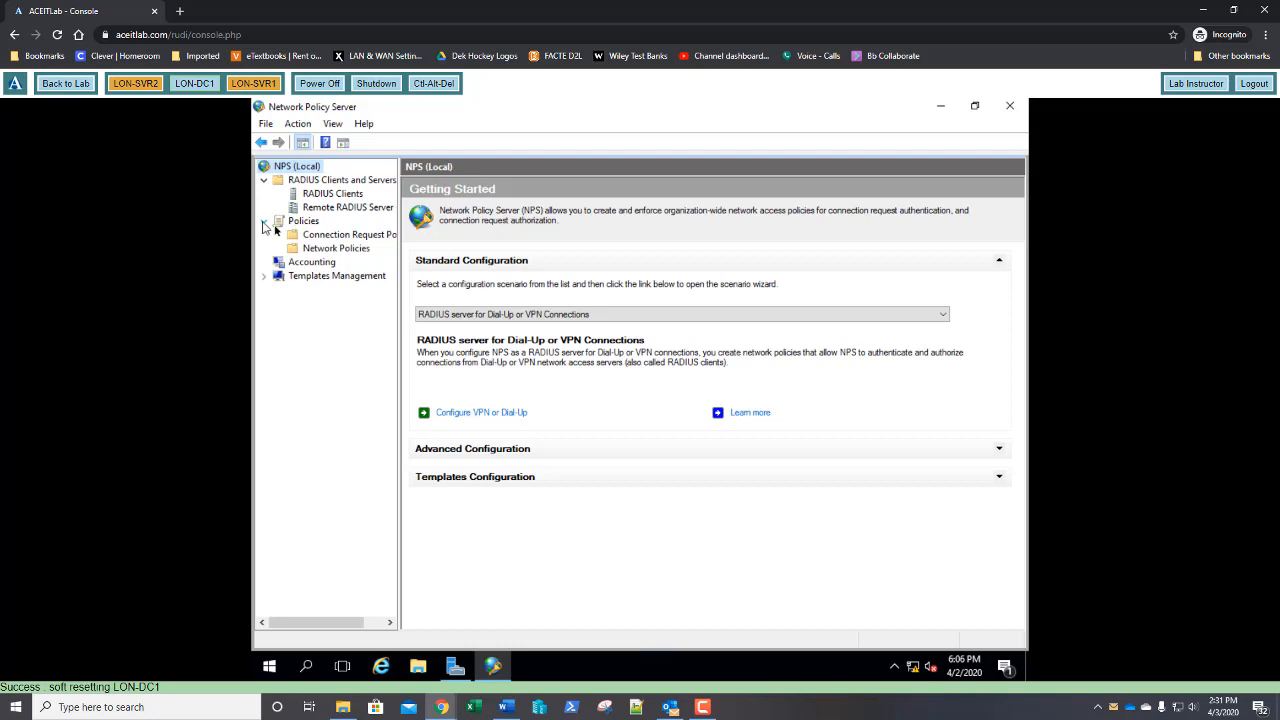
{"action": "left_click", "coordinate": [337, 236]}
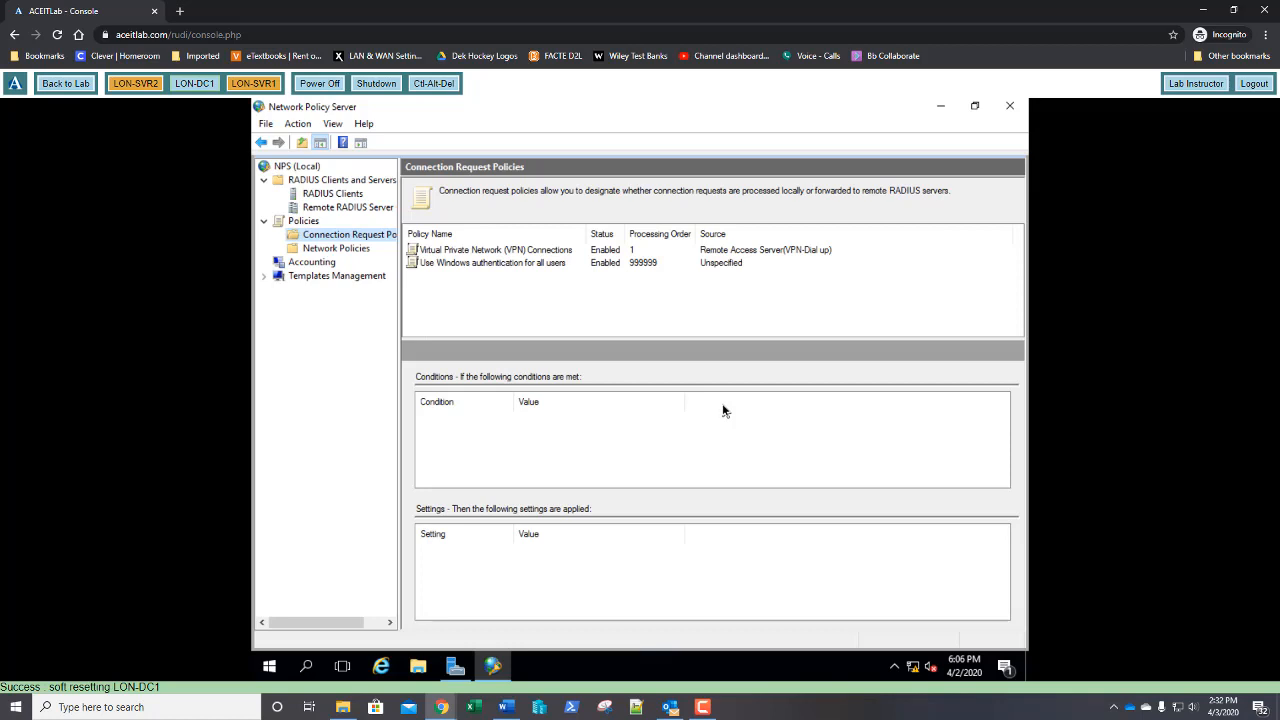
Create a new shared secret template named 'Shared Secret Template'
{"action": "double_click", "coordinate": [337, 276]}
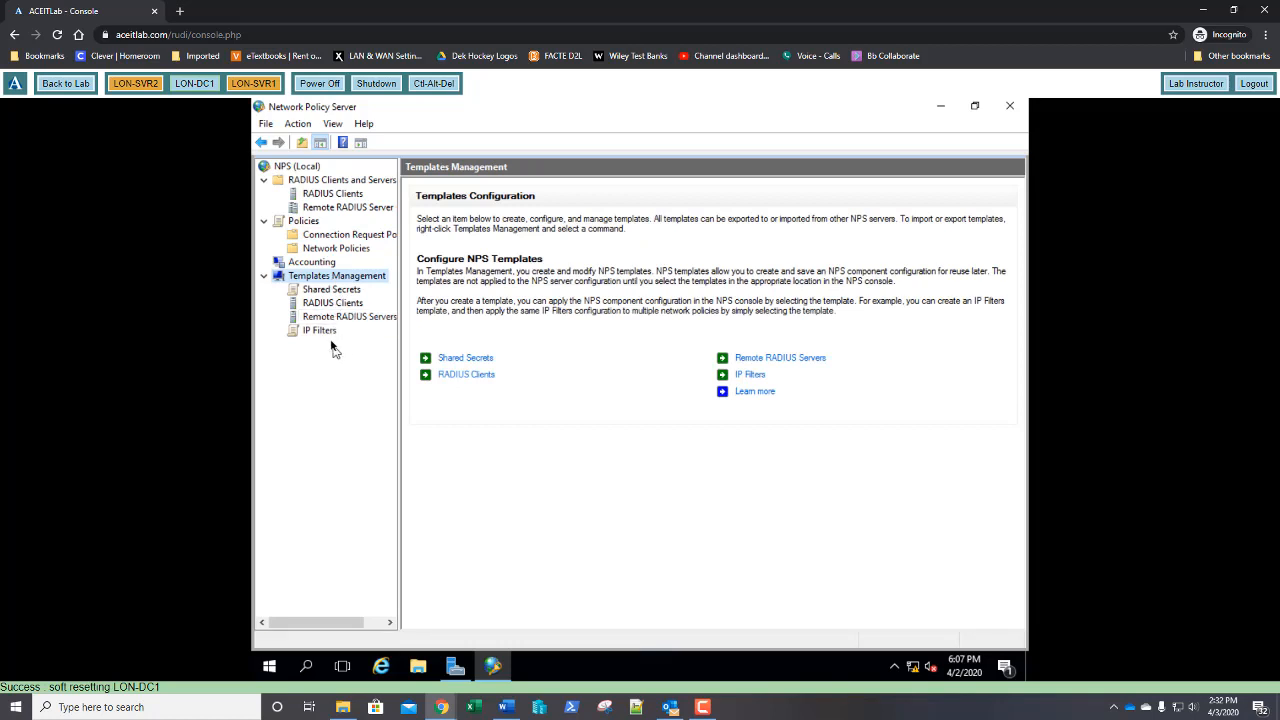
{"action": "right_click", "coordinate": [328, 291]}
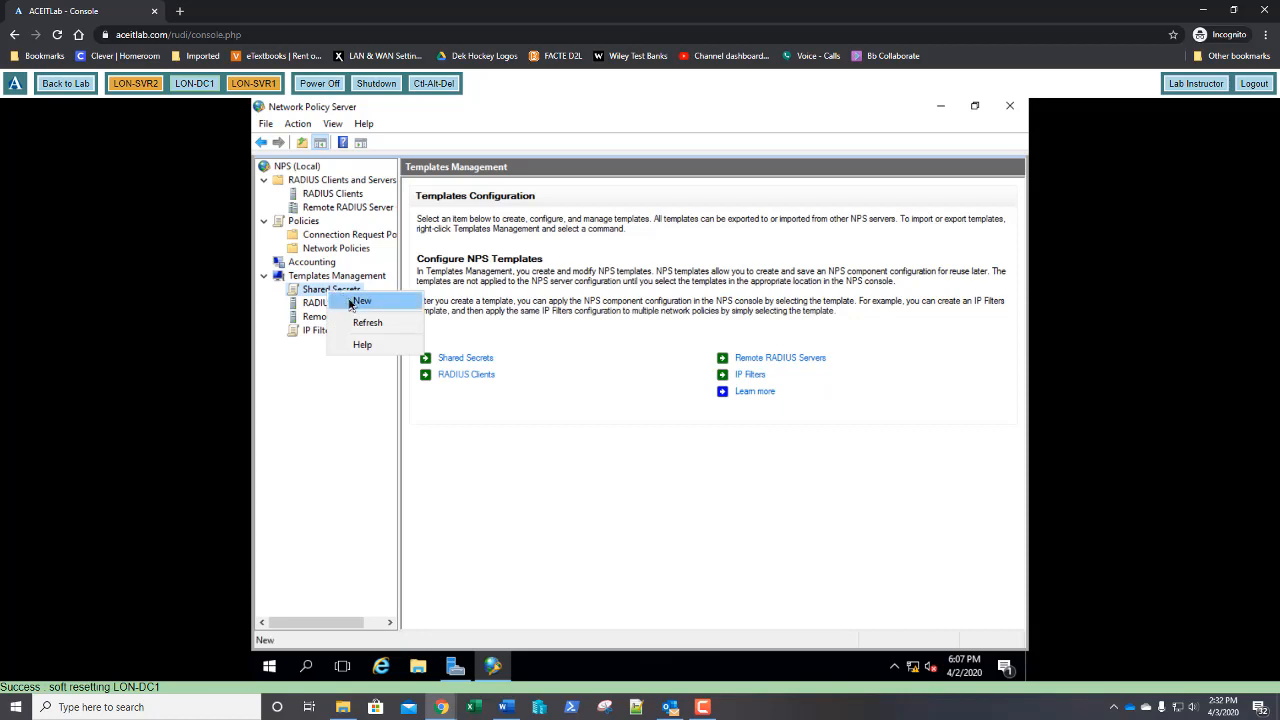
{"action": "left_click", "coordinate": [360, 301]}
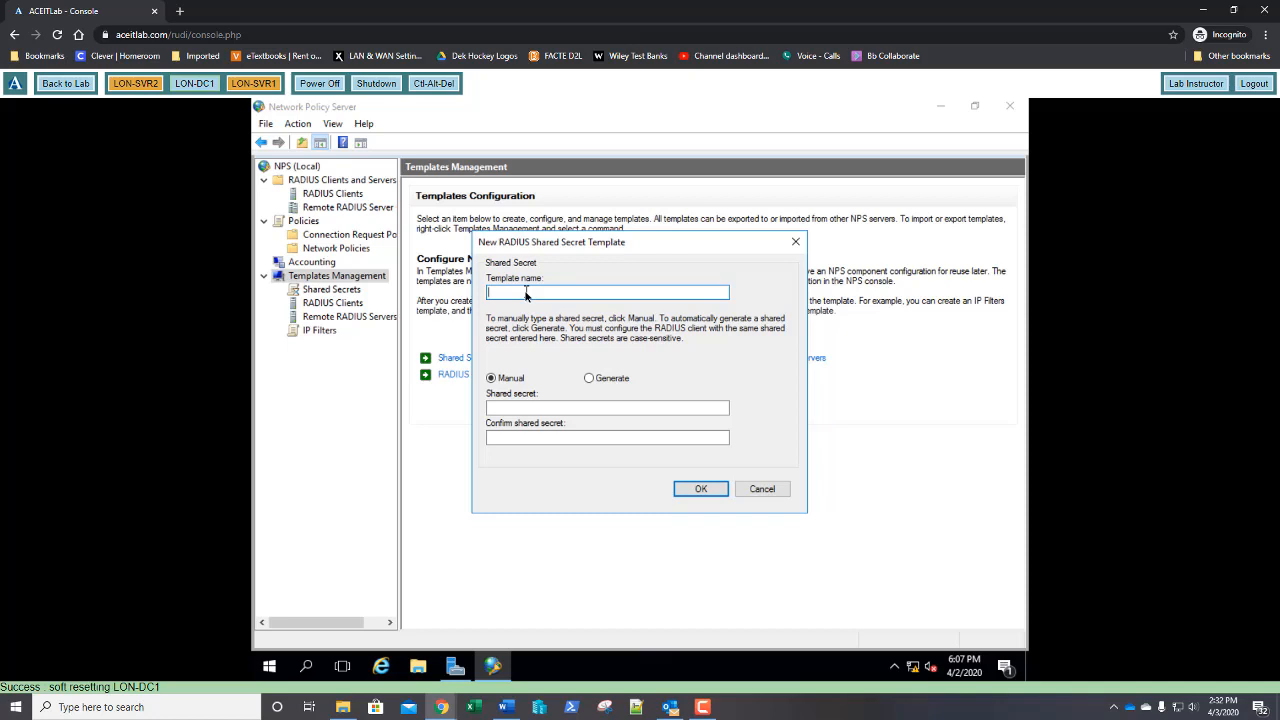
{"action": "type", "text": "Shared secret Template"}
{"action": "left_click", "coordinate": [521, 293]}
{"action": "key", "text": "BackSpace"}
{"action": "type", "text": "S"}
{"action": "key", "text": "End"}
Enter and confirm the template's manual secret, then save the template
{"action": "left_click", "coordinate": [536, 410]}
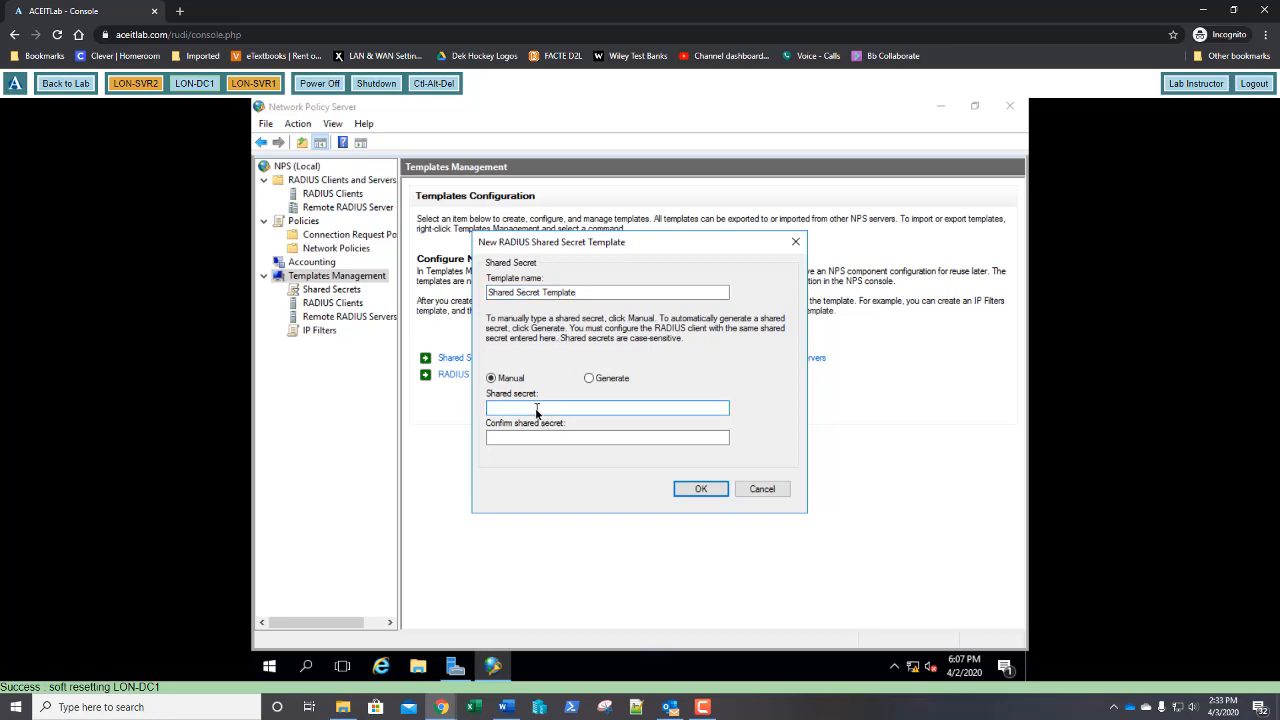
{"action": "type", "text": "Pa$$w0rdd"}
{"action": "key", "text": "Tab"}
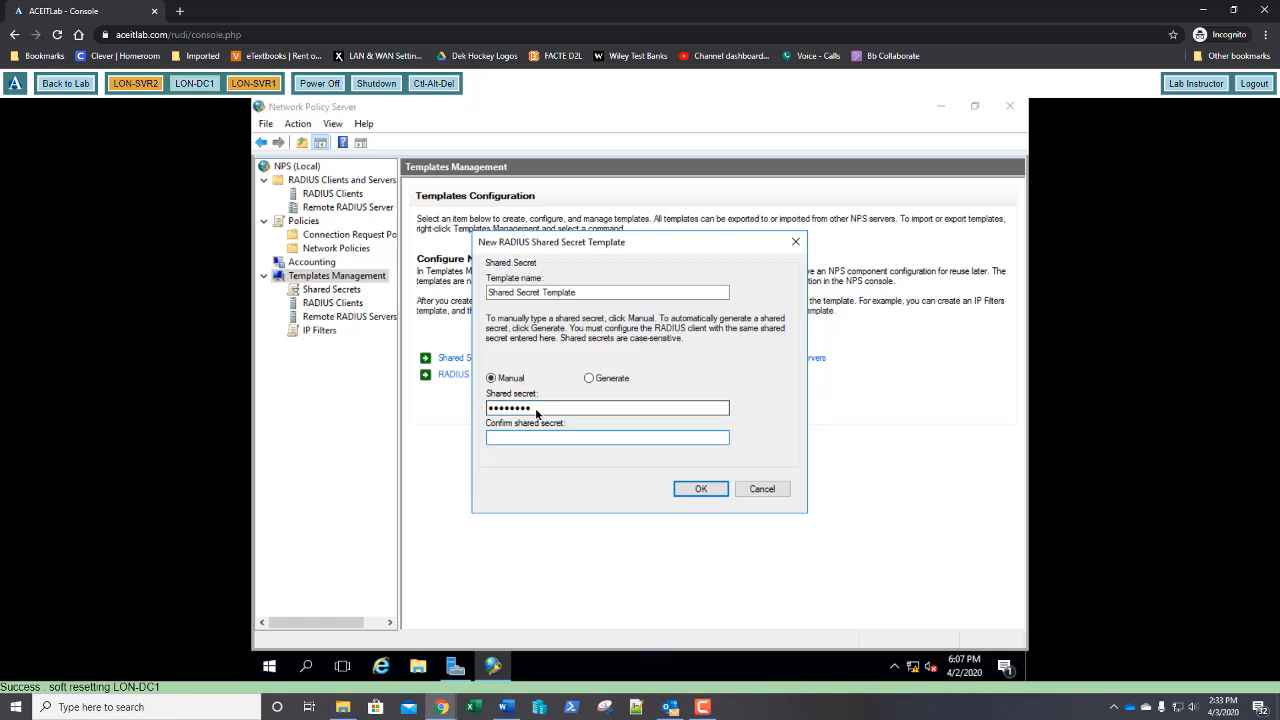
{"action": "type", "text": "Pa$$w0rd"}
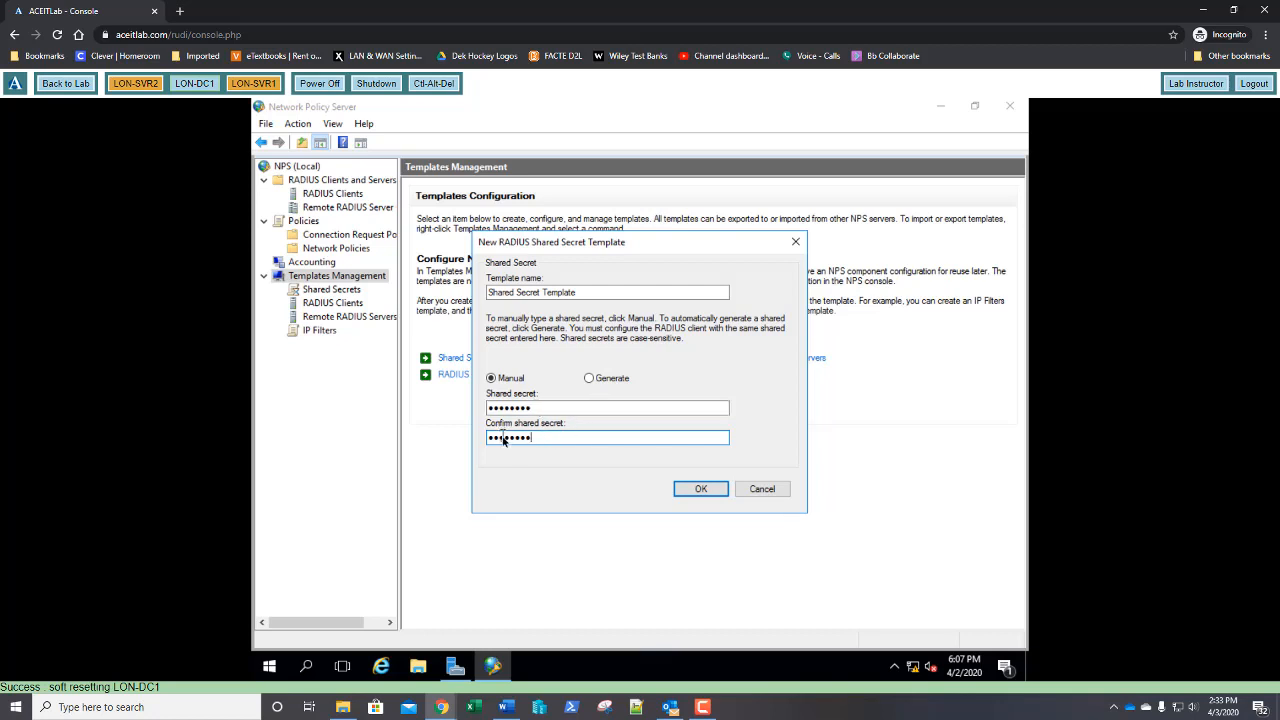
{"action": "left_click", "coordinate": [698, 490]}
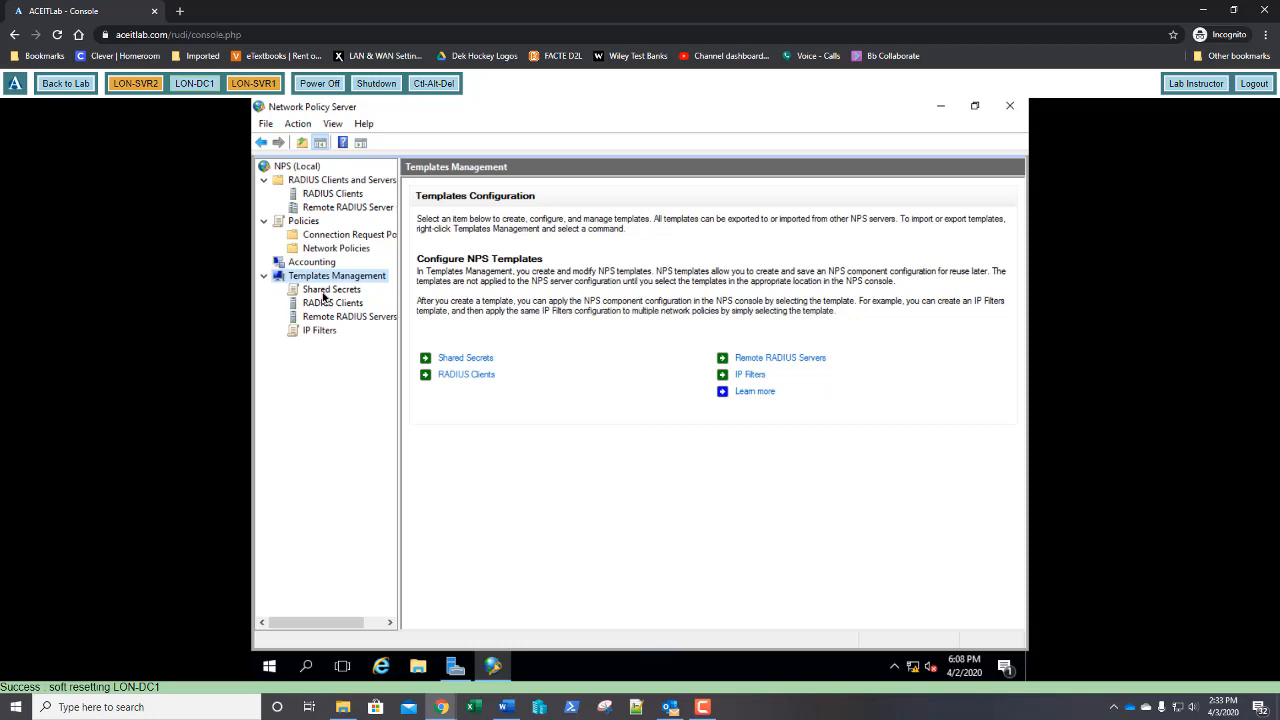
Switch the LON-SVR1 RADIUS client to use the 'Shared Secret Template' shared secret
{"action": "left_click", "coordinate": [326, 292]}
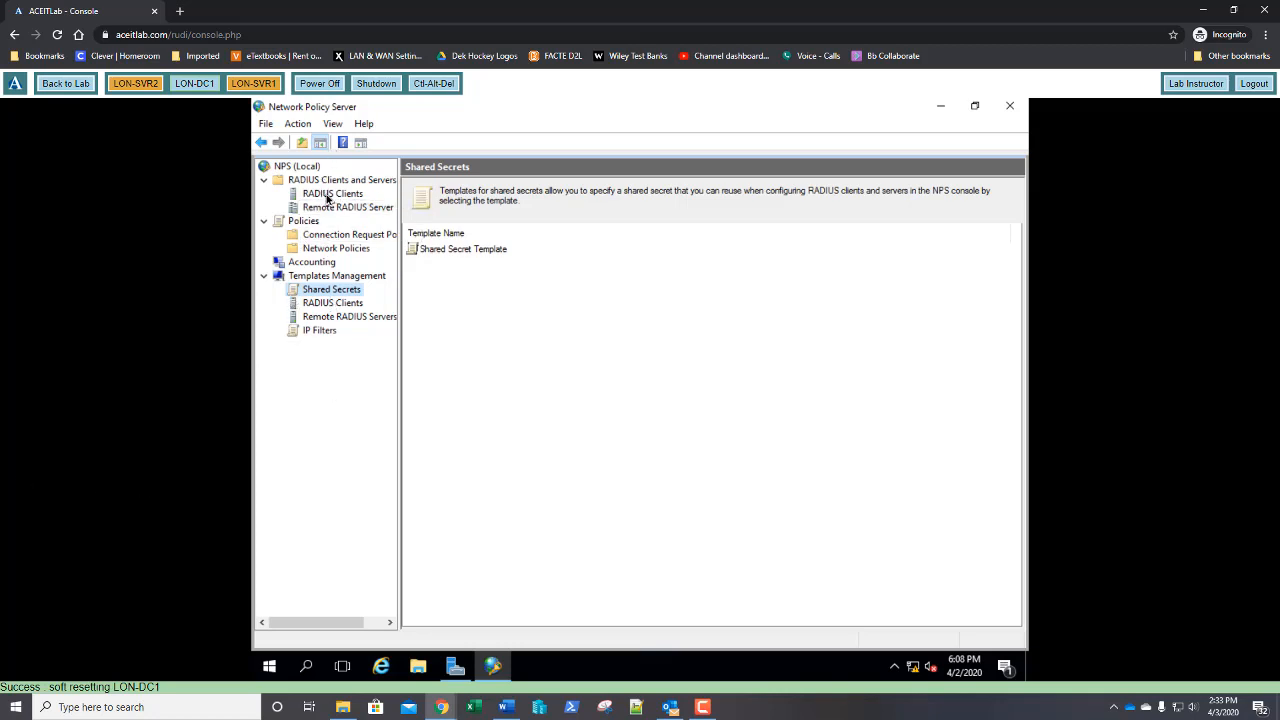
{"action": "left_click", "coordinate": [327, 196]}
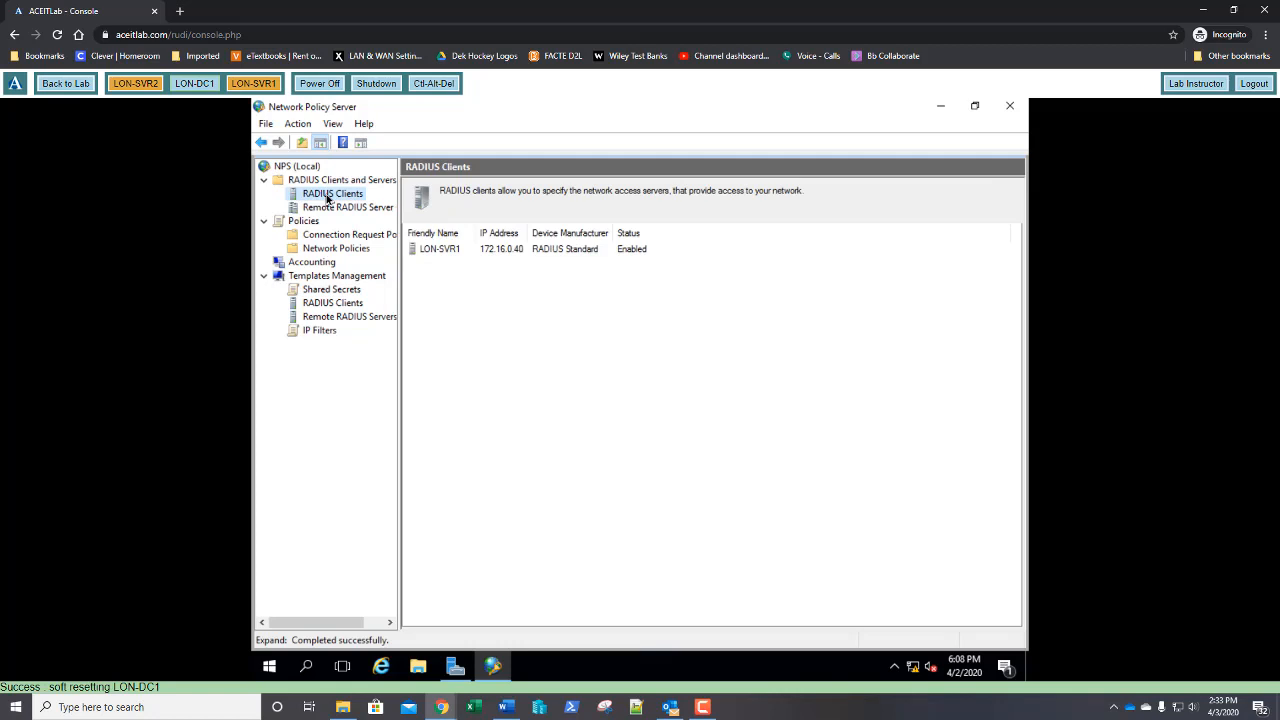
{"action": "double_click", "coordinate": [444, 251]}
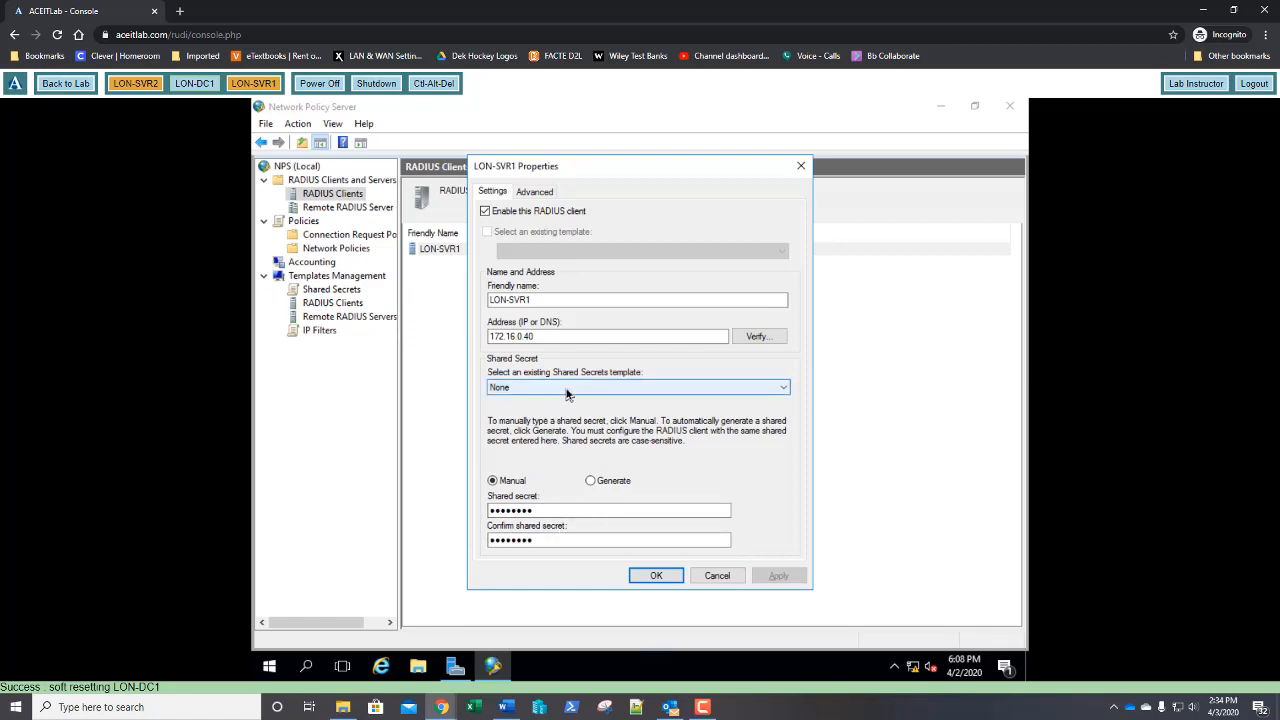
{"action": "left_click", "coordinate": [566, 391]}
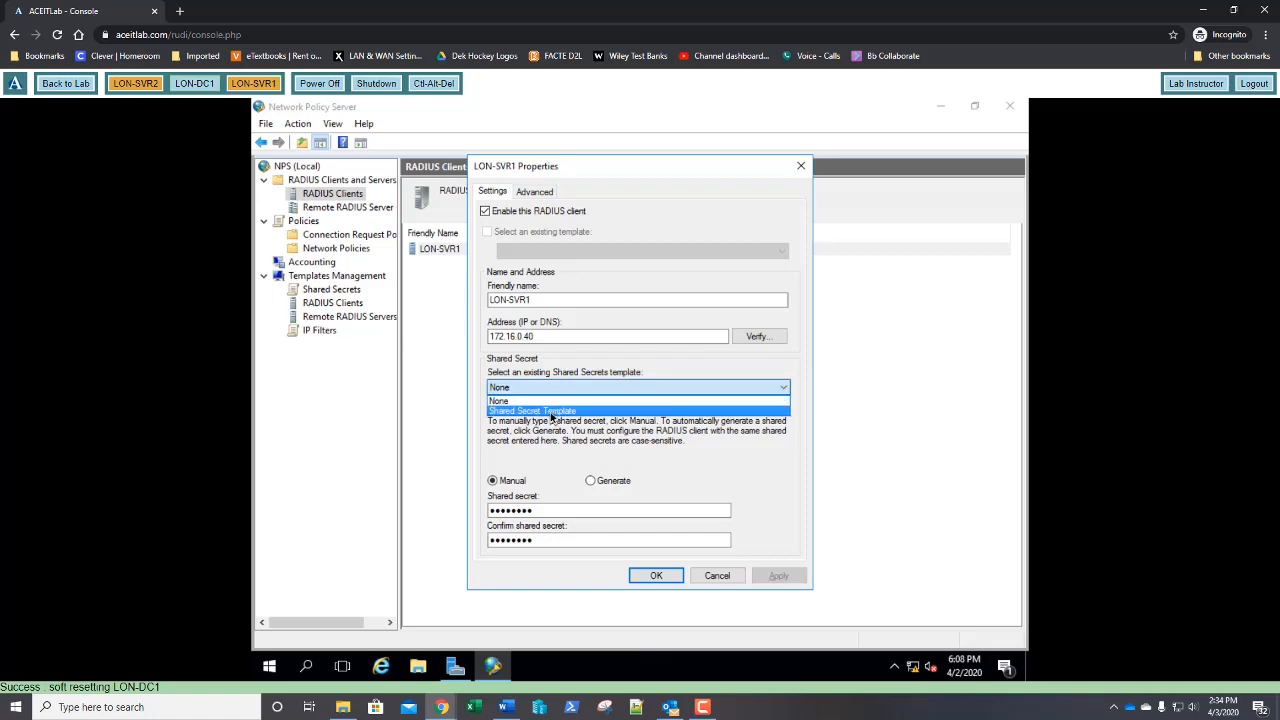
{"action": "left_click", "coordinate": [551, 411]}
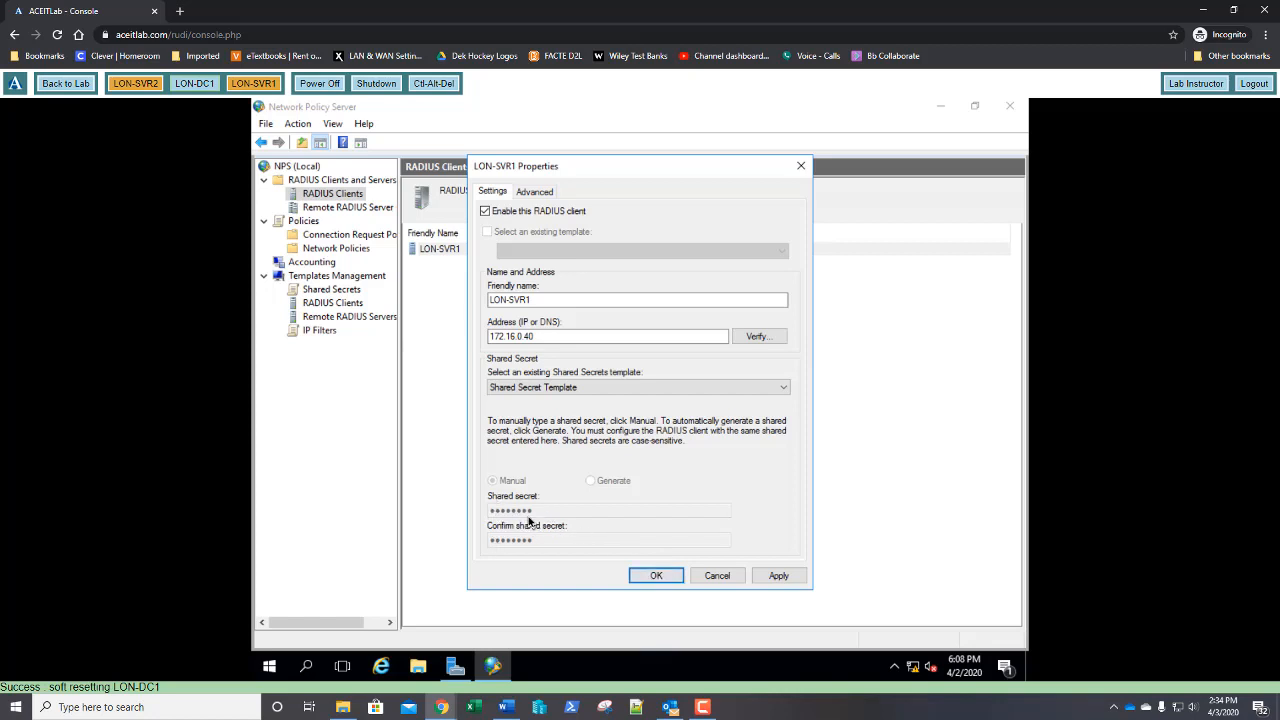
{"action": "left_click", "coordinate": [649, 580]}
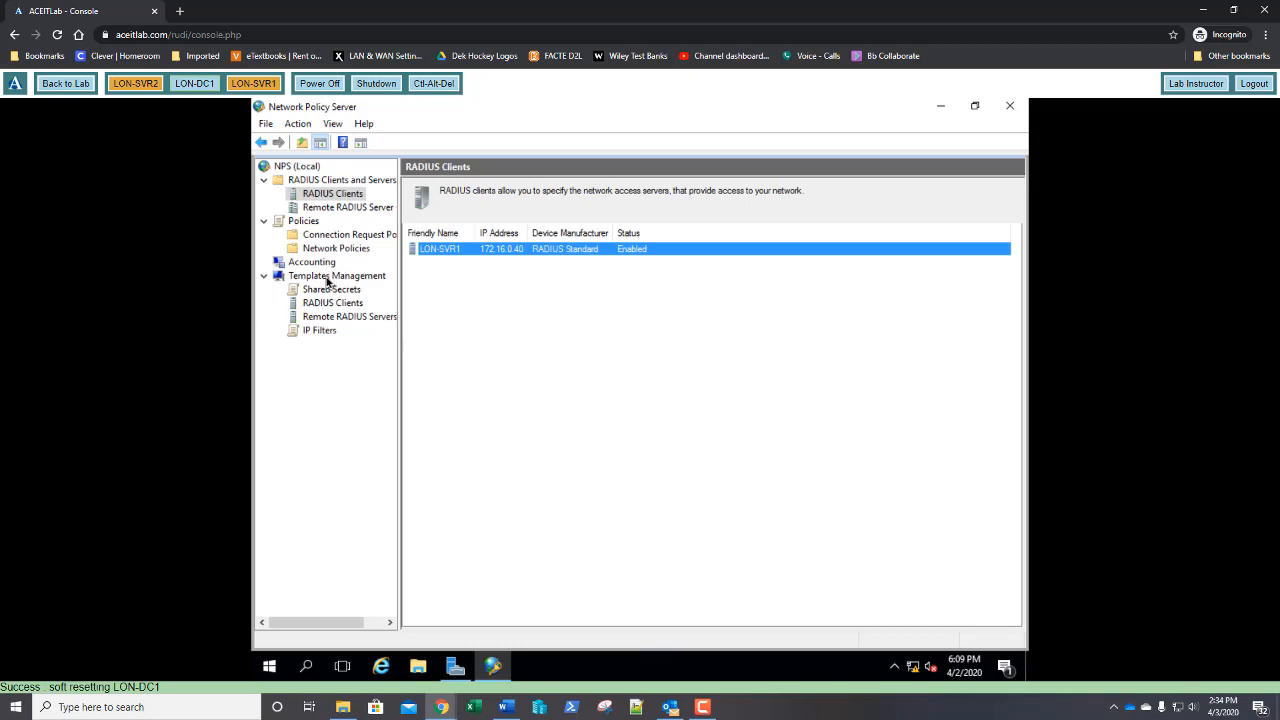
Export the NPS templates to a file named 'Templates' in System32
{"action": "right_click", "coordinate": [327, 283]}
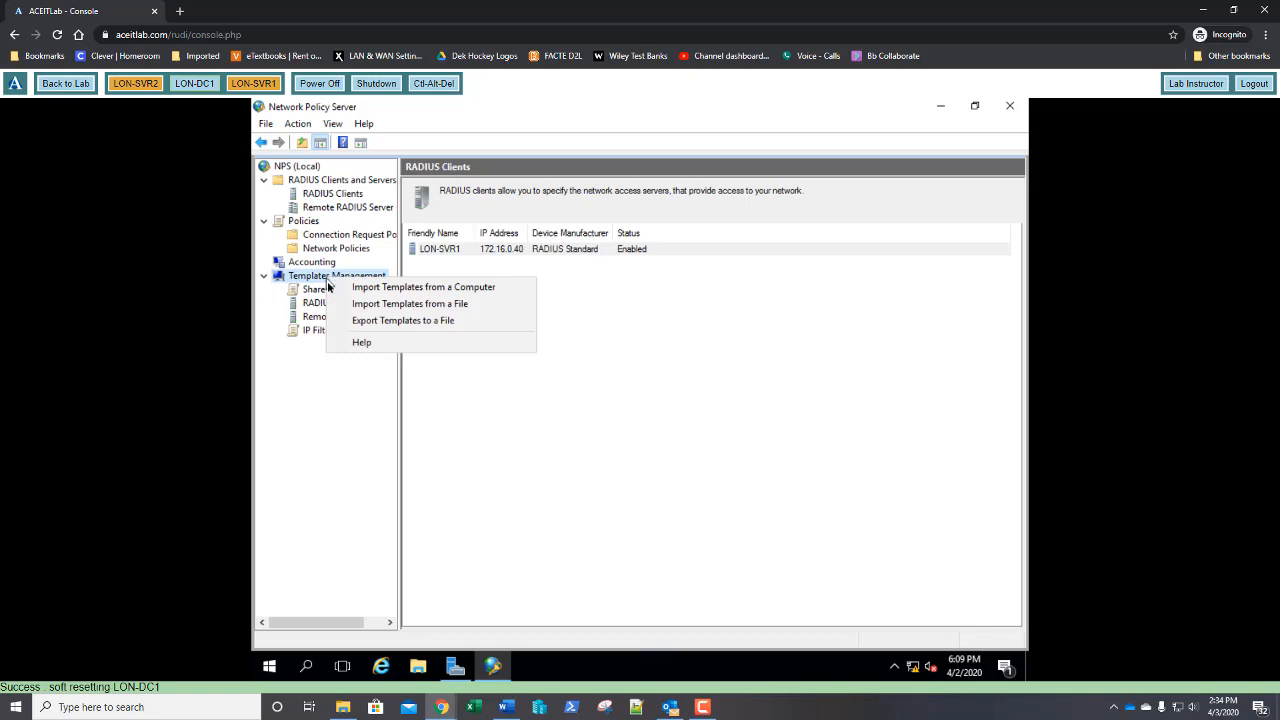
{"action": "key", "text": "Escape"}
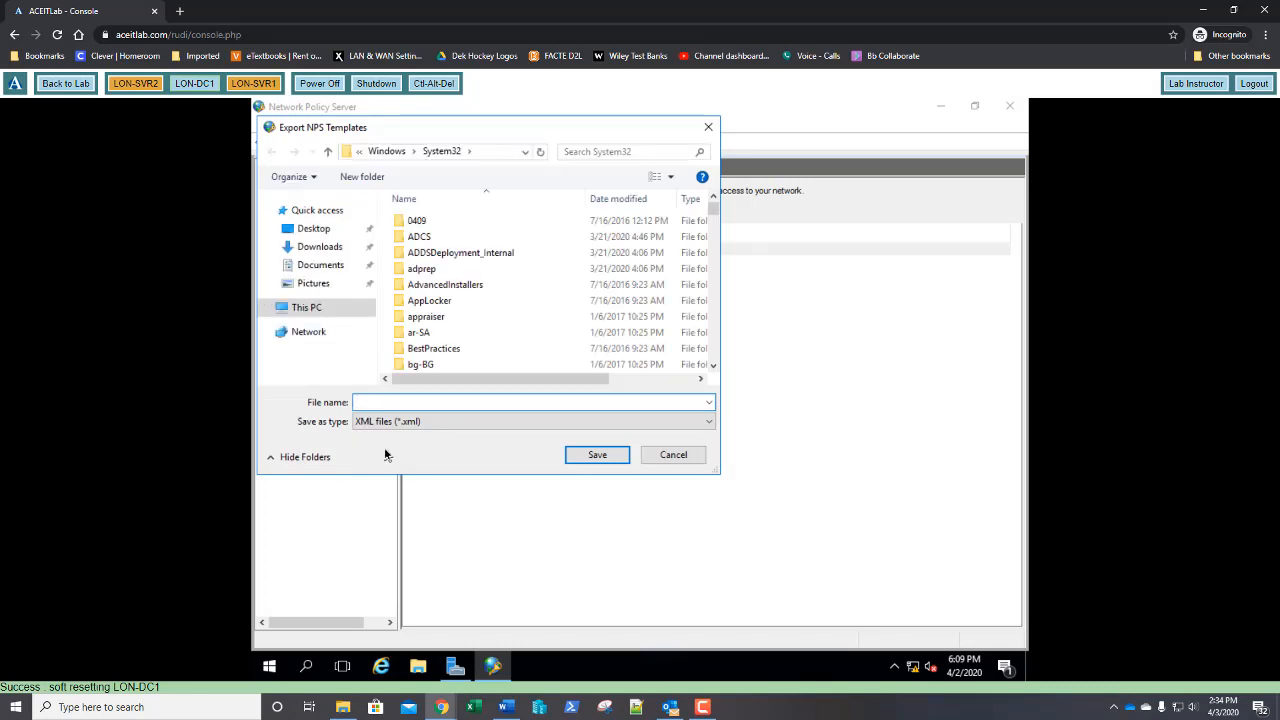
{"action": "type", "text": "Templates"}
{"action": "left_click", "coordinate": [597, 455]}
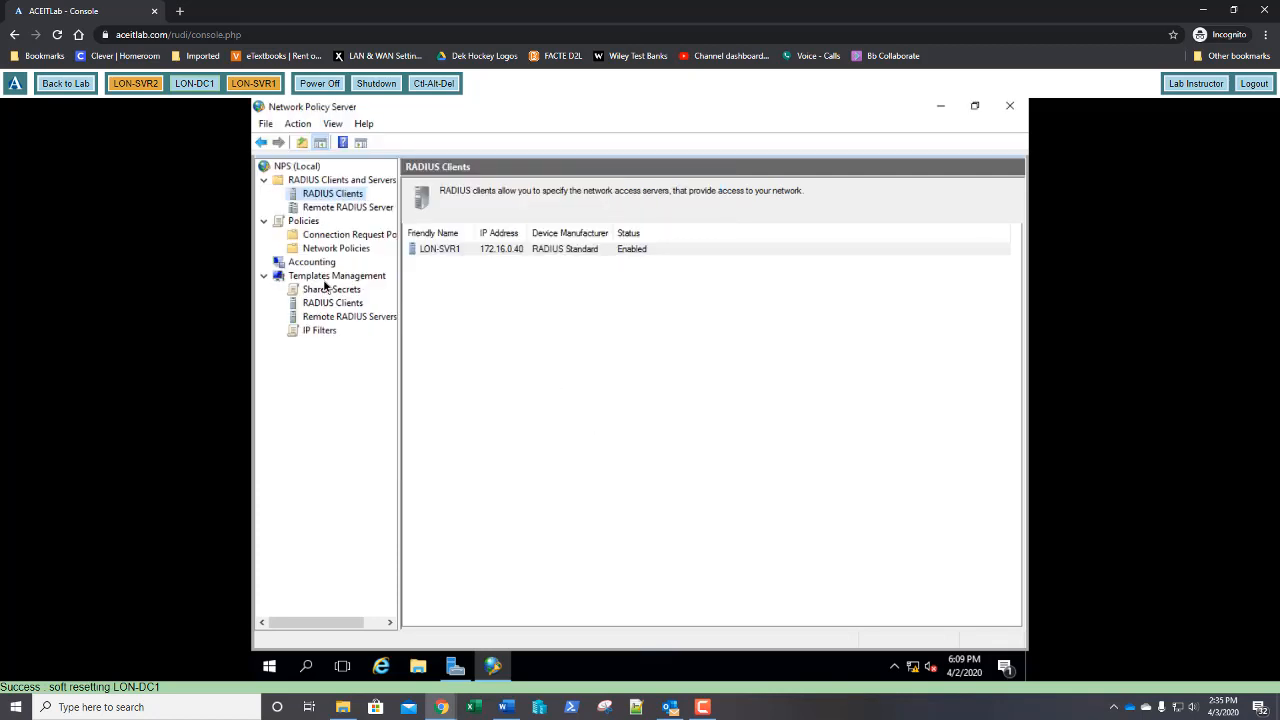
Import the NPS templates from Templates.xml in System32
{"action": "right_click", "coordinate": [315, 279]}
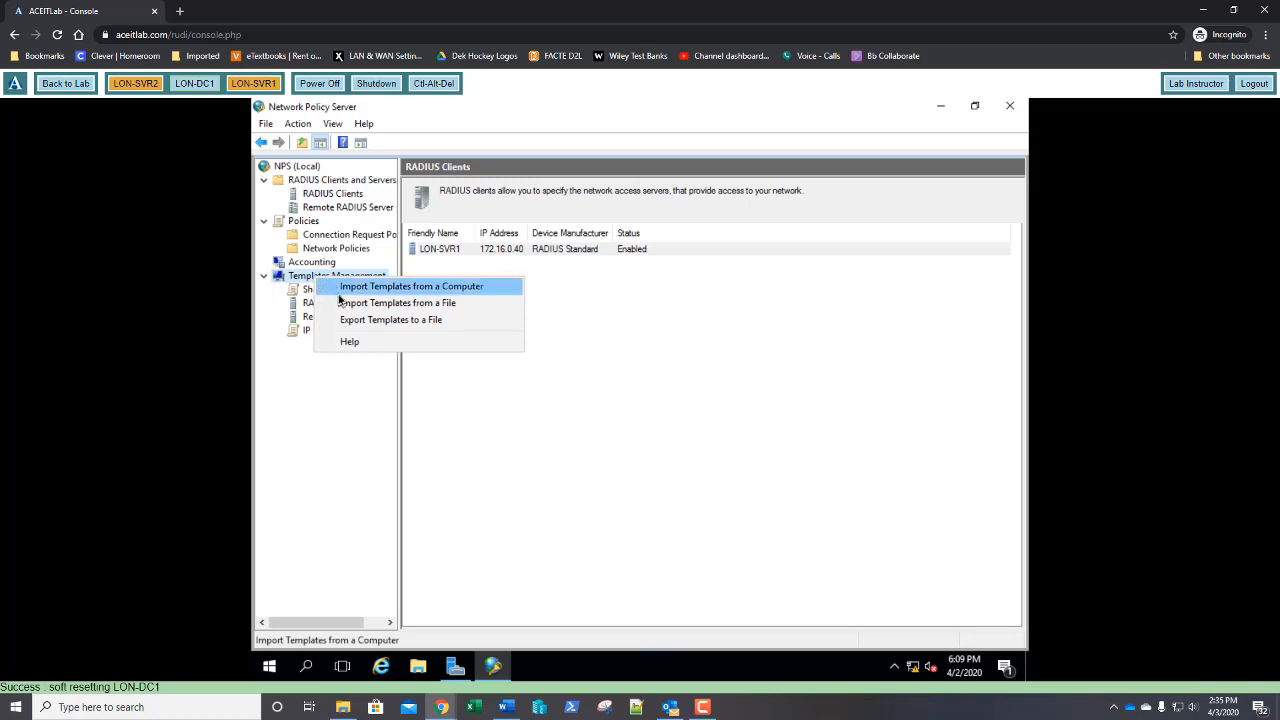
{"action": "left_click", "coordinate": [340, 303]}
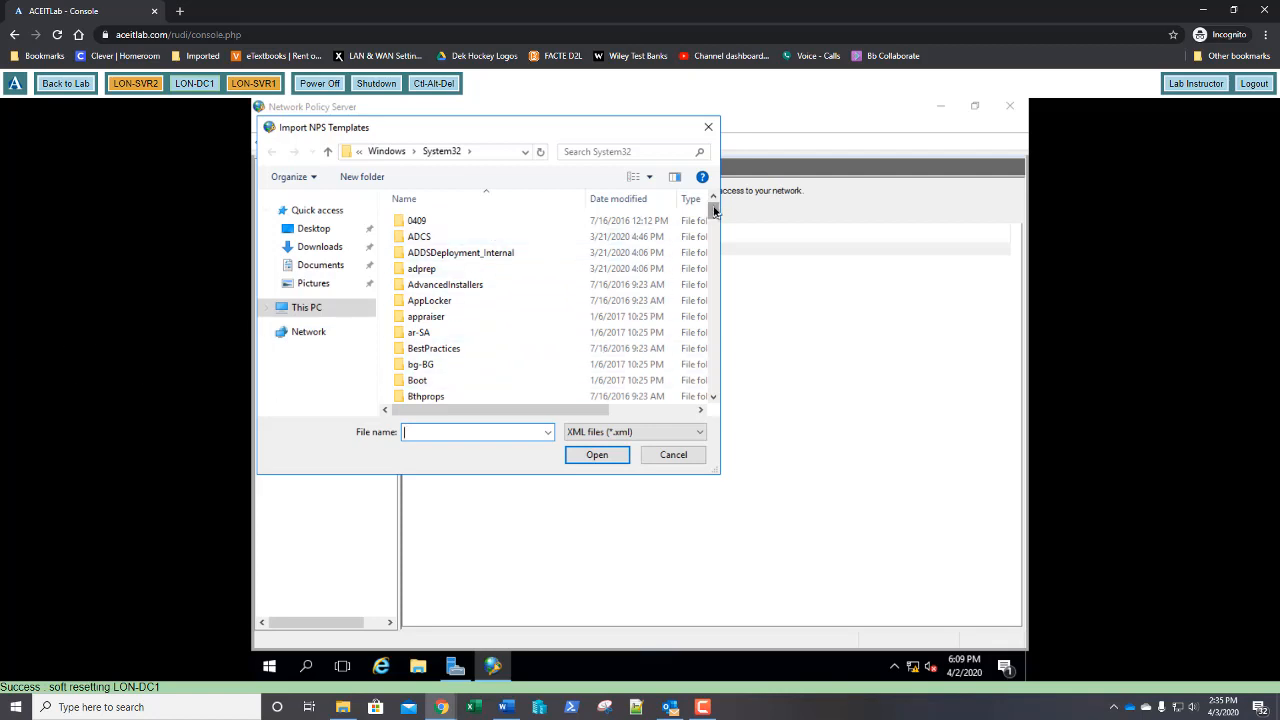
{"action": "left_click_drag", "start_coordinate": [714, 210], "coordinate": [726, 388]}
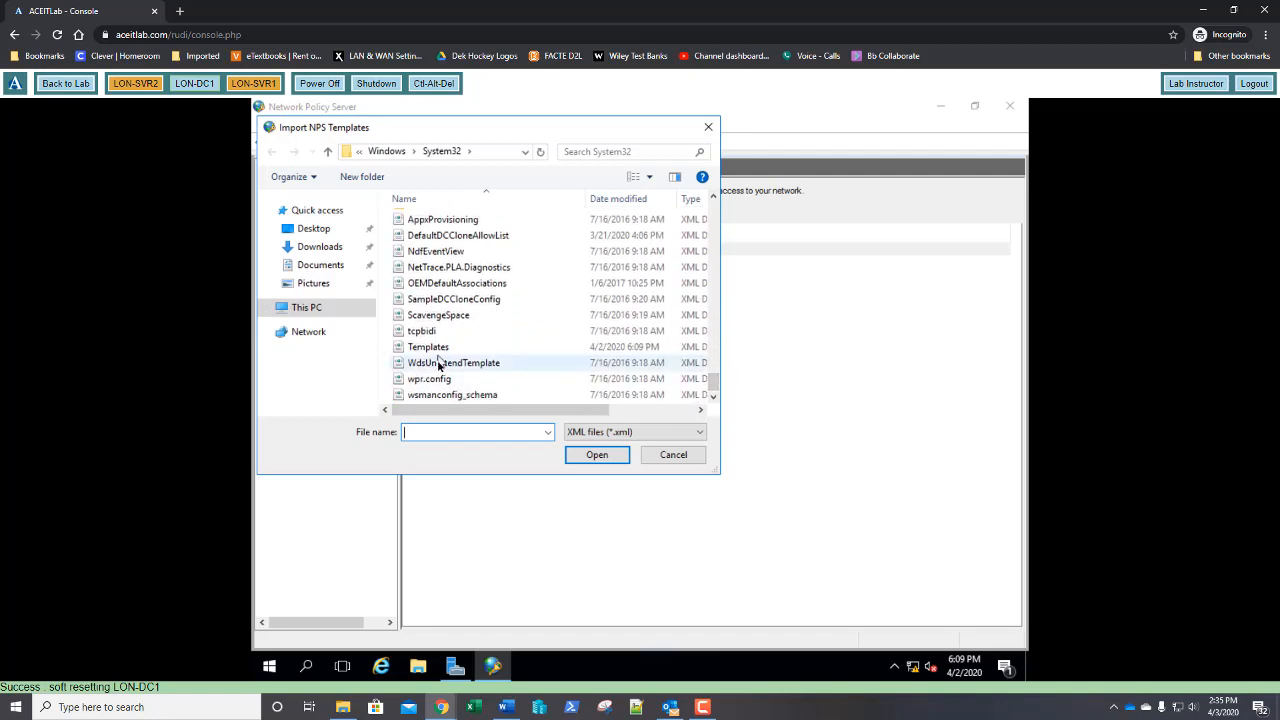
{"action": "type", "text": "te"}
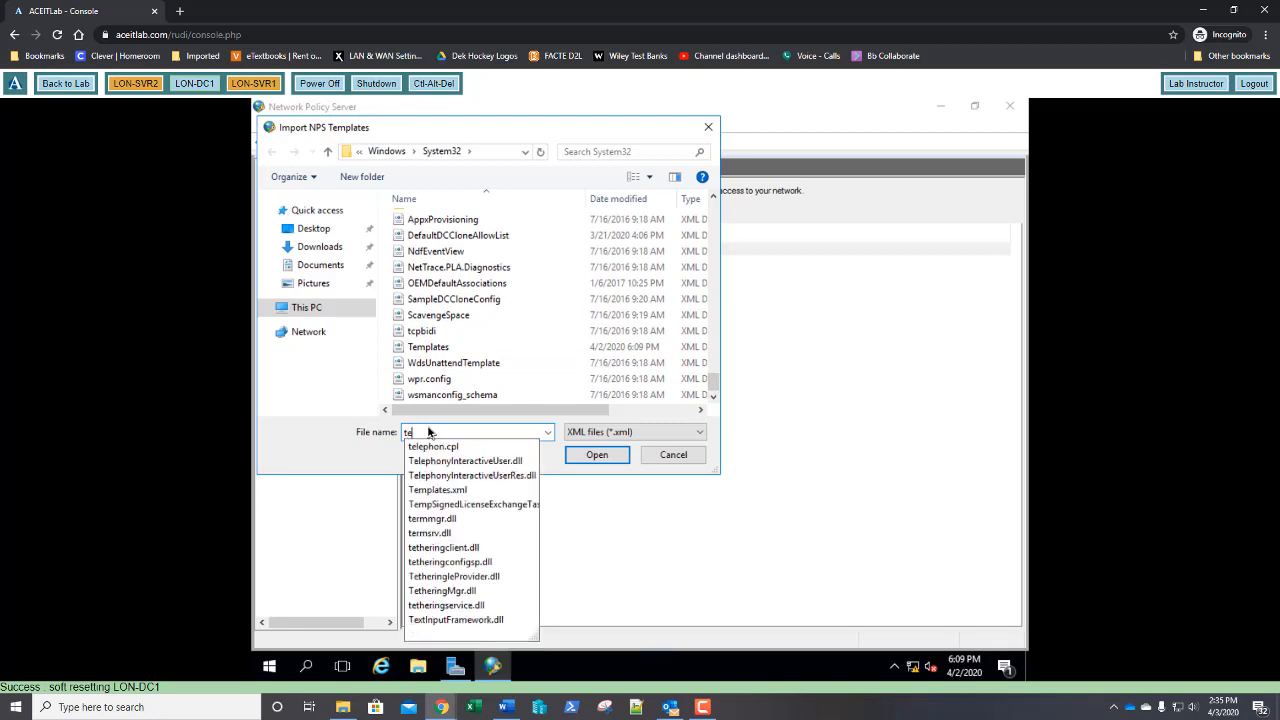
{"action": "type", "text": "mp"}
{"action": "key", "text": "Down"}
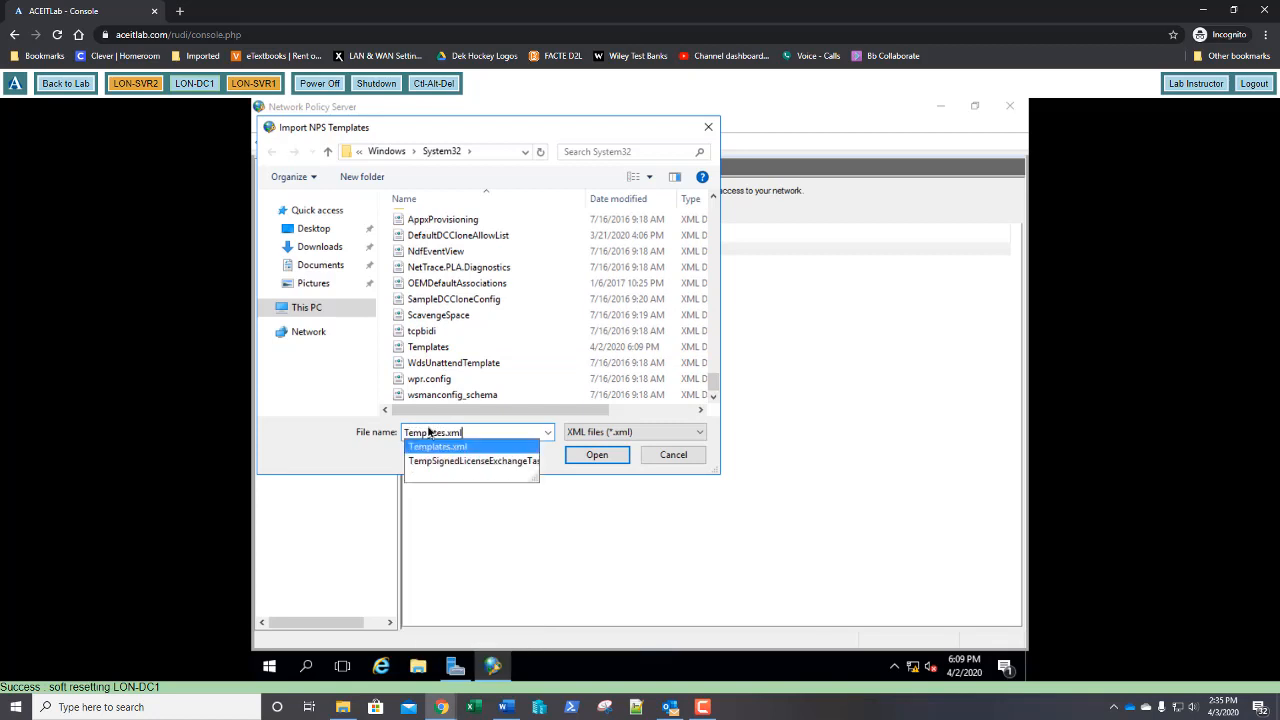
{"action": "key", "text": "Return"}
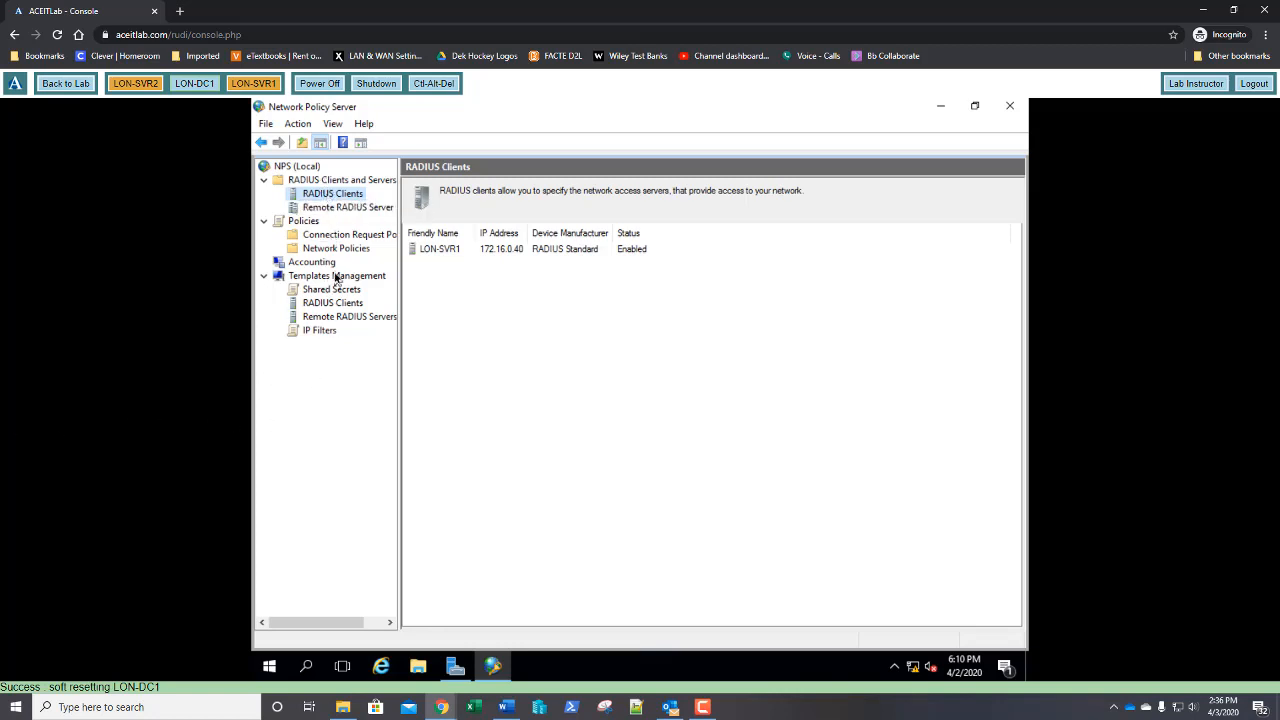
Configure accounting to log to a local text file in C:\Windows\system32\LogFiles with default settings
{"action": "left_click", "coordinate": [318, 267]}
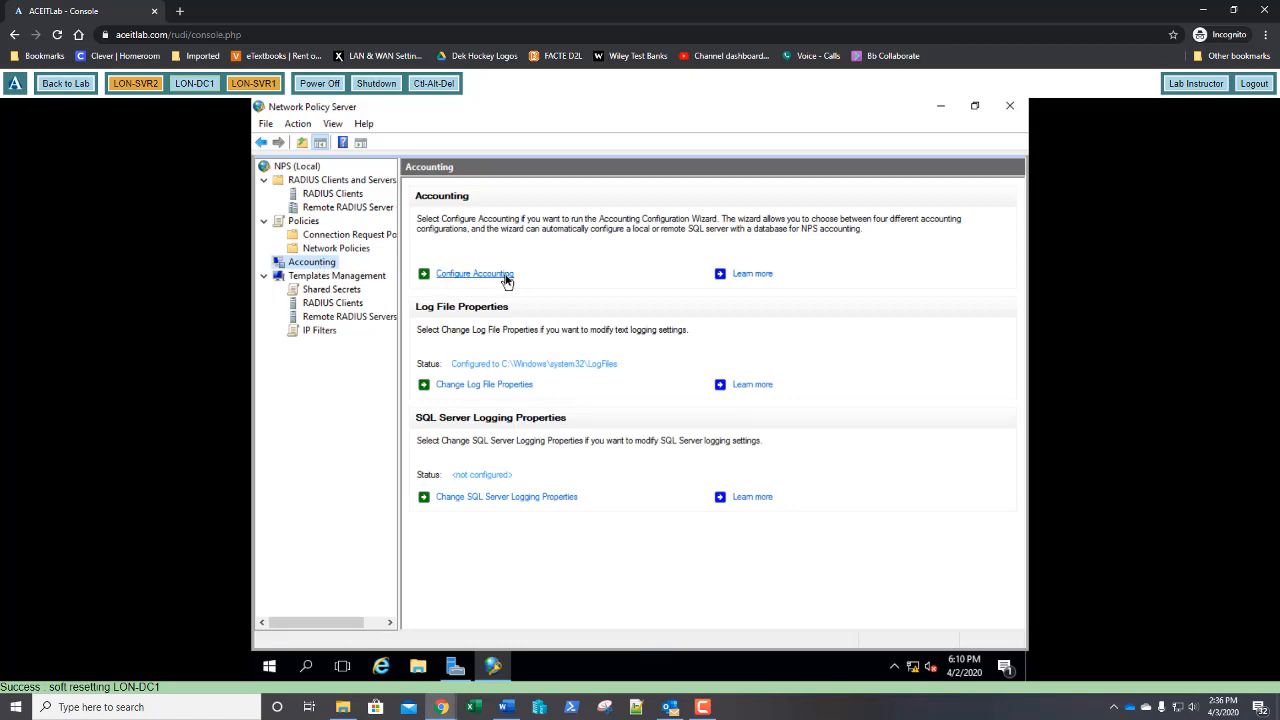
{"action": "left_click", "coordinate": [506, 277]}
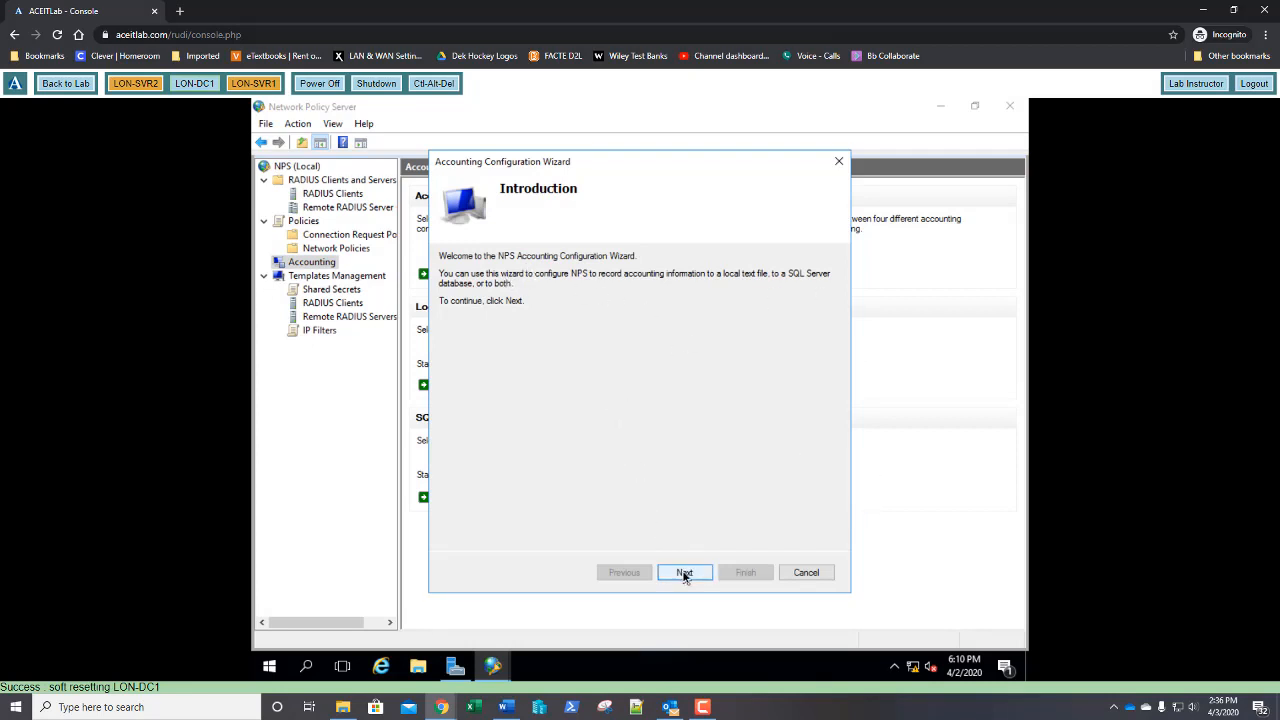
{"action": "left_click", "coordinate": [684, 574]}
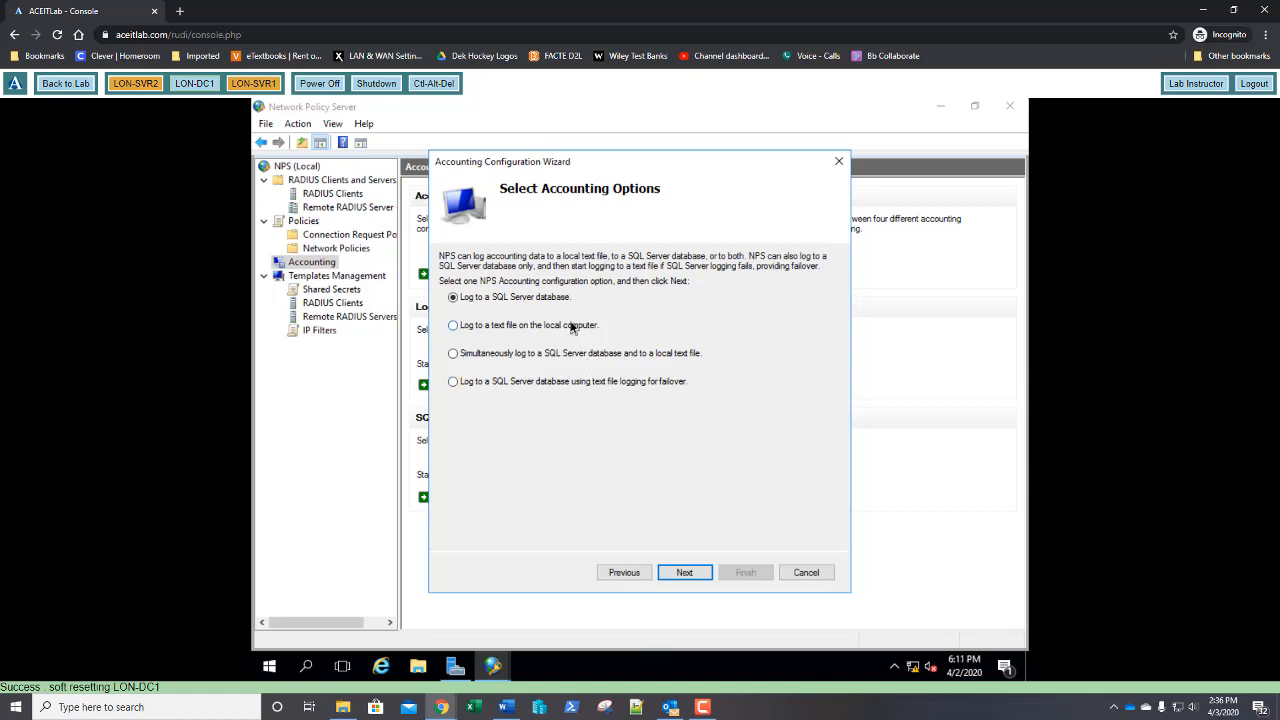
{"action": "left_click", "coordinate": [572, 327]}
{"action": "left_click", "coordinate": [701, 576]}
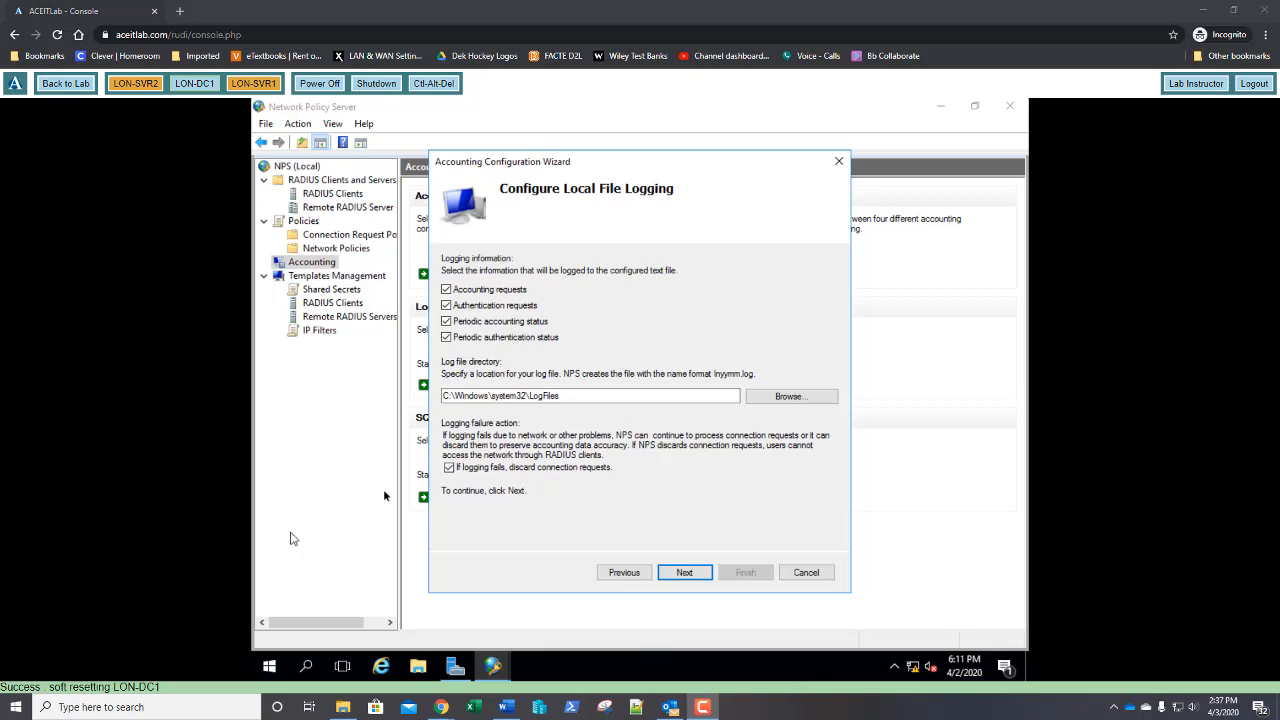
{"action": "left_click", "coordinate": [686, 575]}
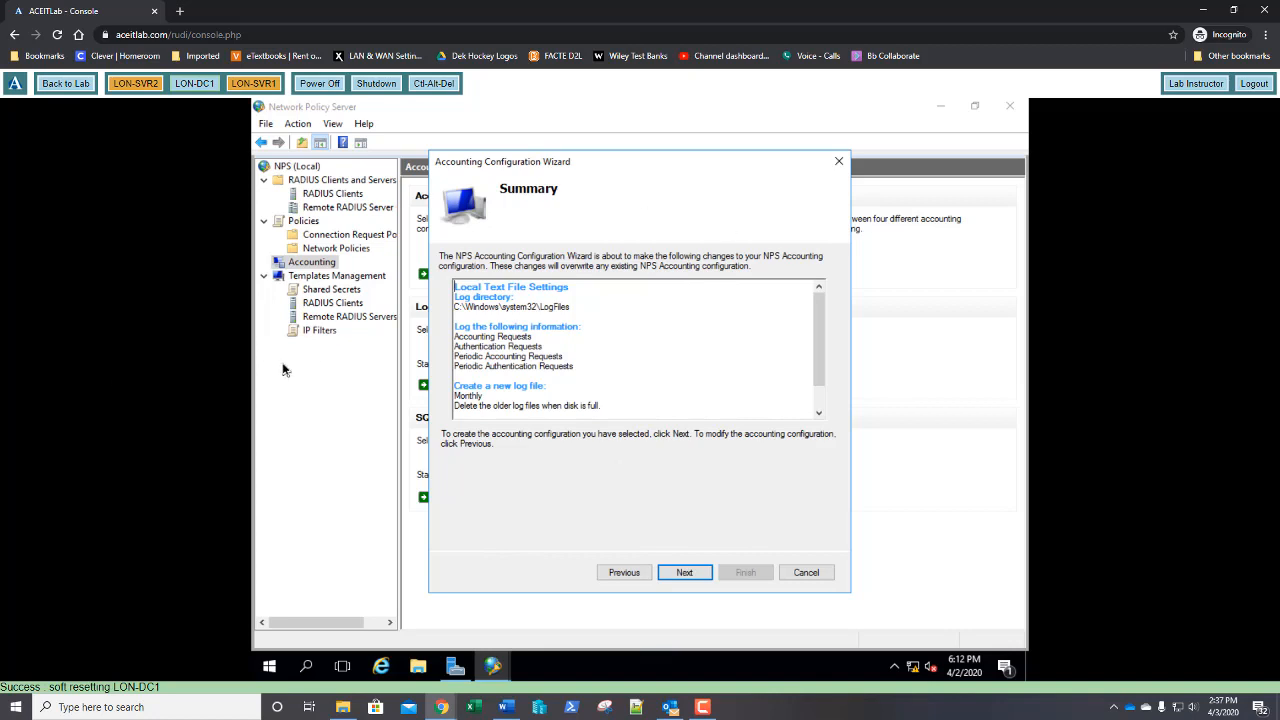
{"action": "left_click", "coordinate": [682, 574]}
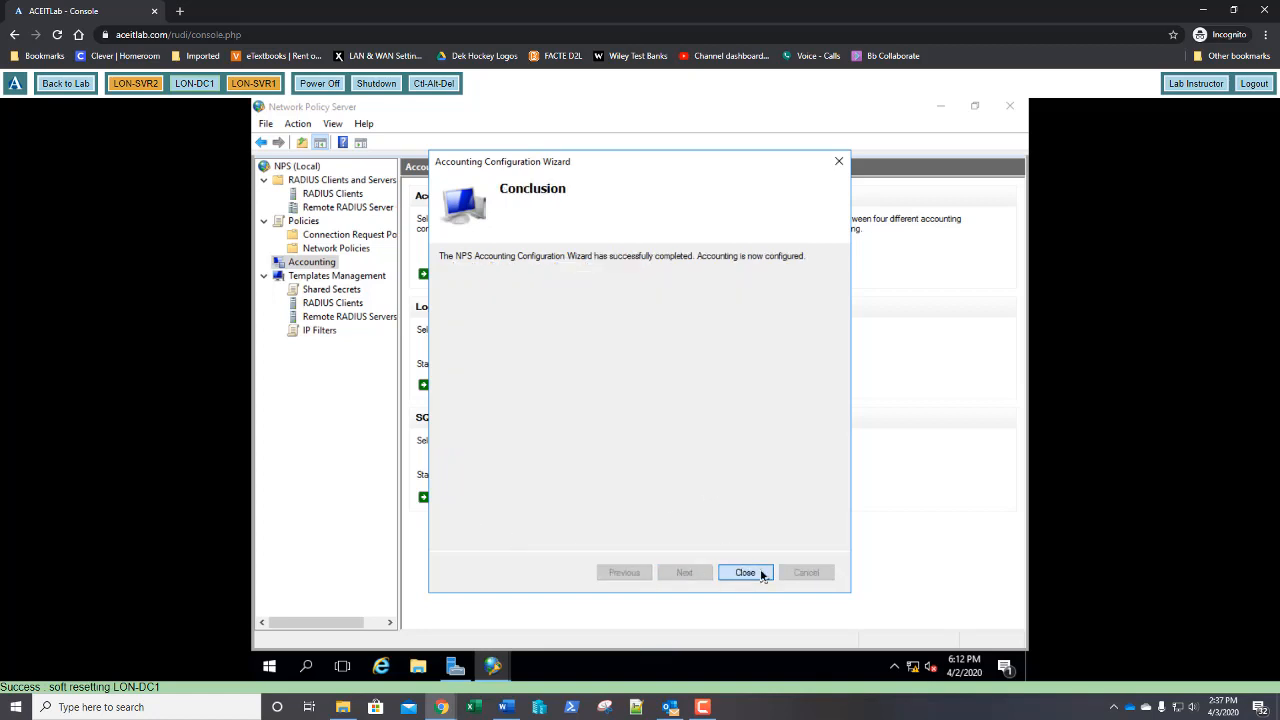
{"action": "left_click", "coordinate": [758, 573]}
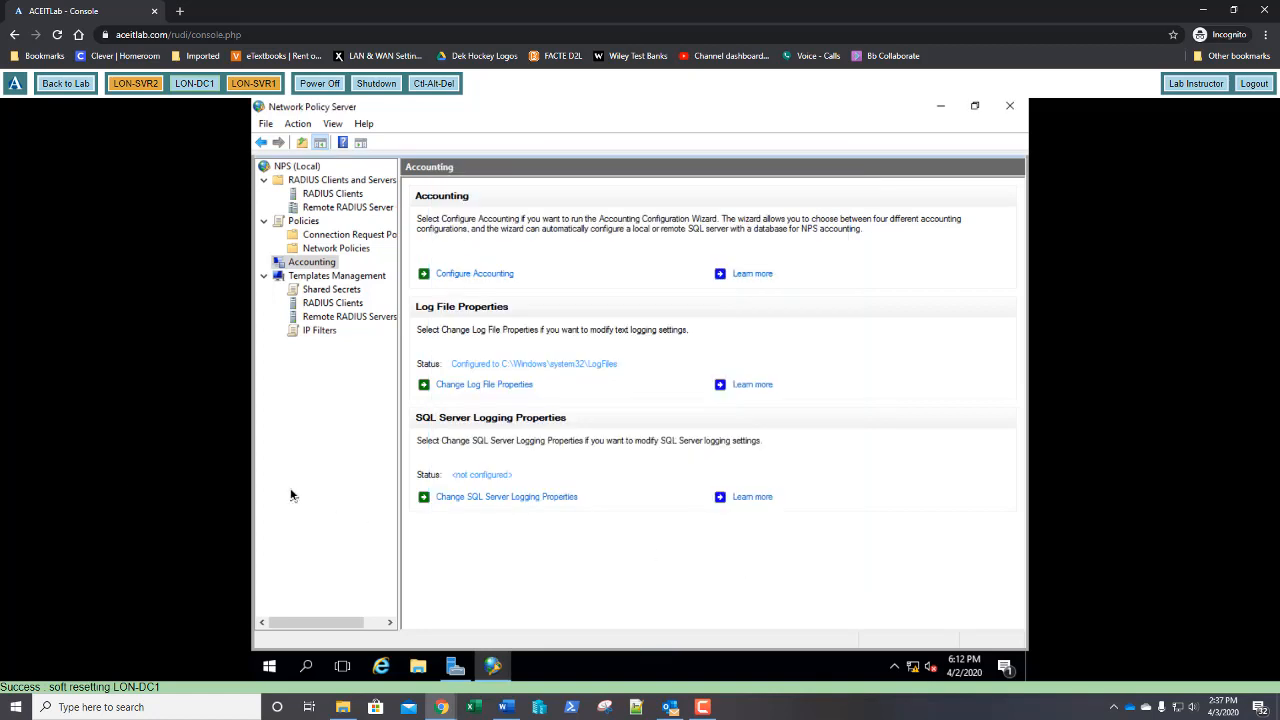